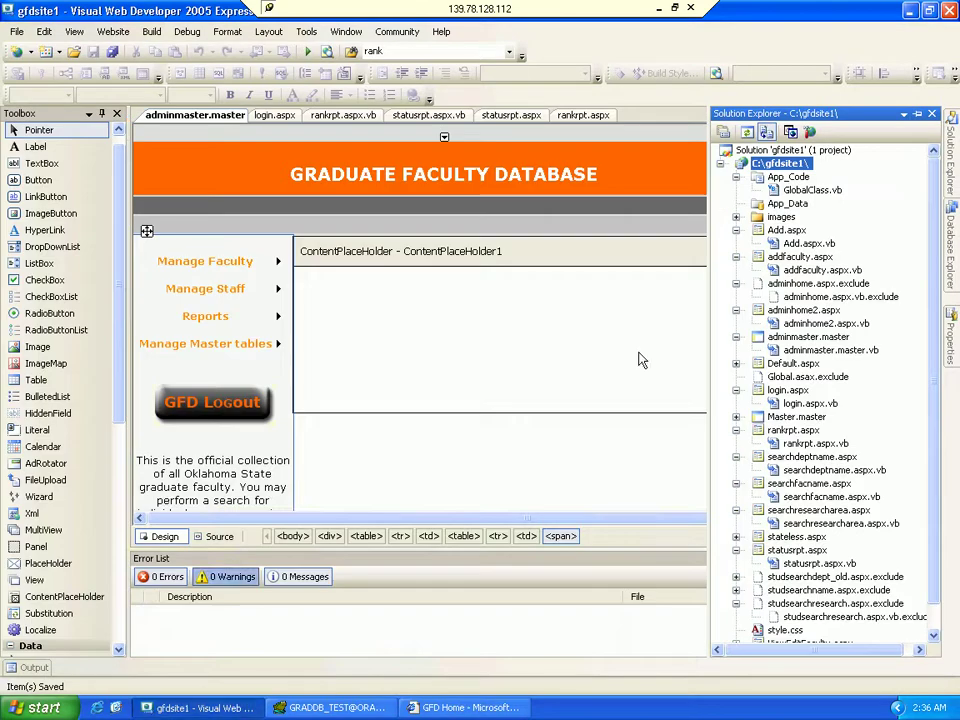
- Launch the gfdsite1 web site in the browser, maximize its window and look over the search options on the home page
{"action": "right_click", "coordinate": [797, 168]}
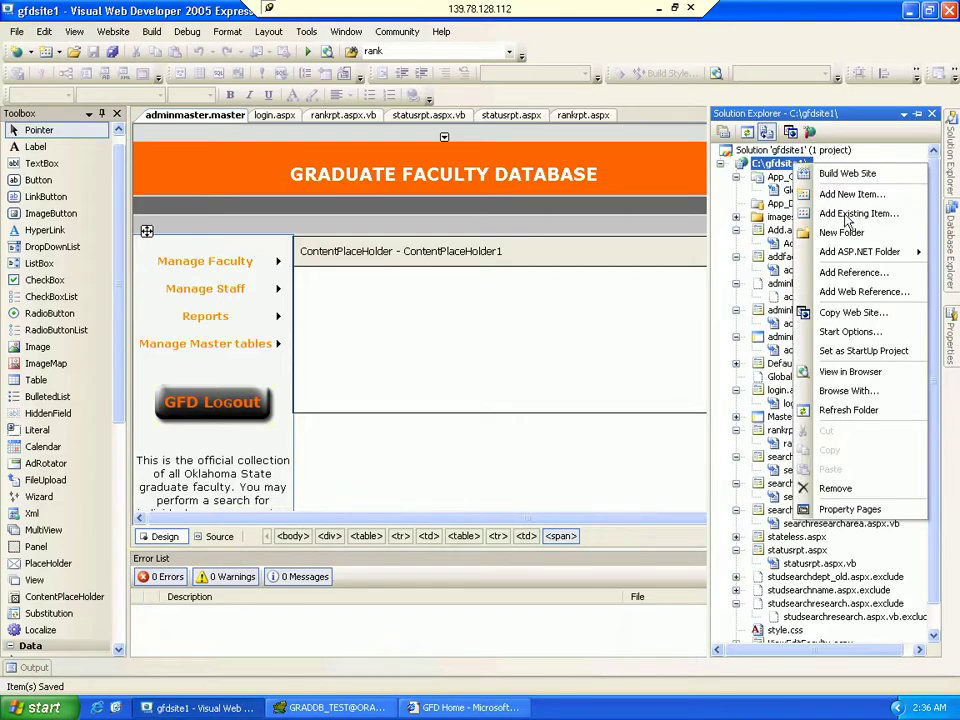
{"action": "left_click", "coordinate": [806, 372]}
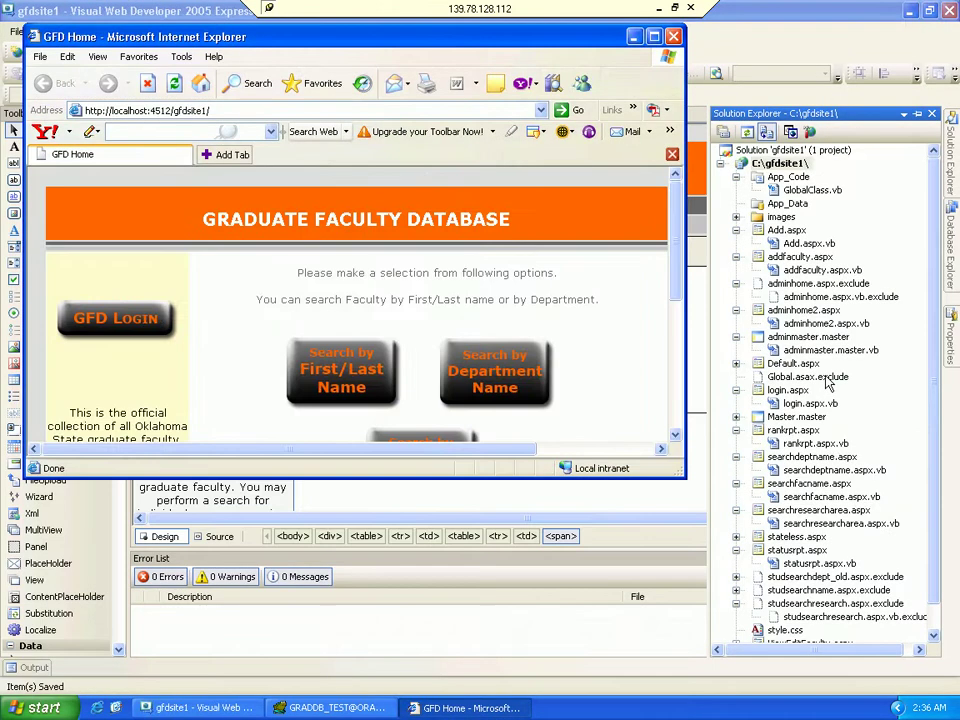
{"action": "left_click", "coordinate": [655, 36]}
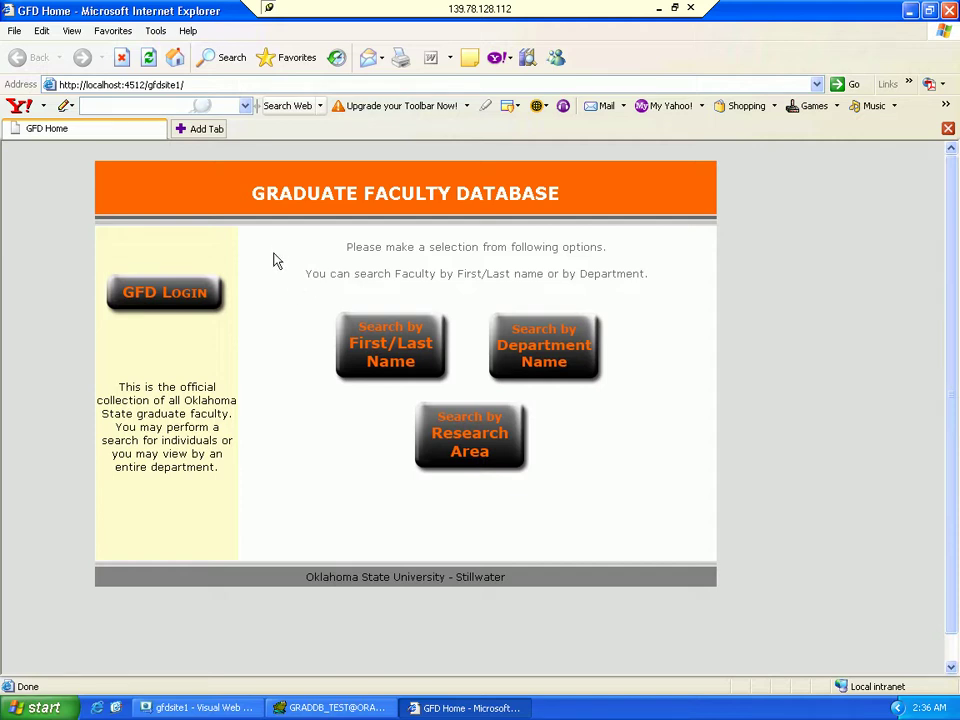
{"action": "left_click_drag", "start_coordinate": [270, 257], "coordinate": [590, 465]}
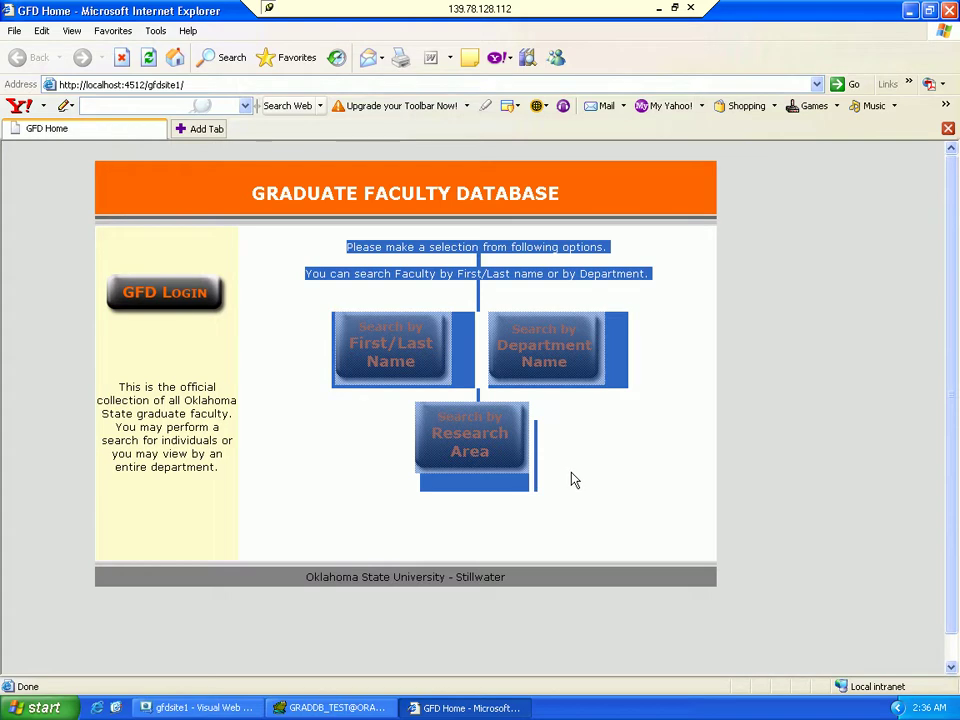
{"action": "left_click", "coordinate": [620, 425]}
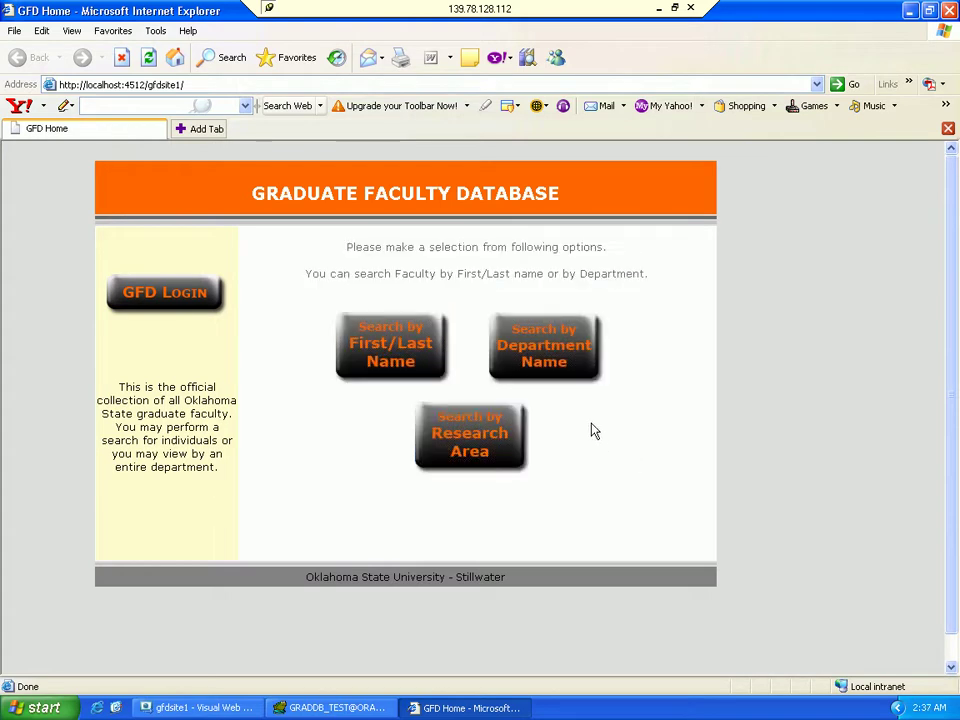
- Search the faculty by last name and open the matching faculty member's record
{"action": "left_click", "coordinate": [407, 340]}
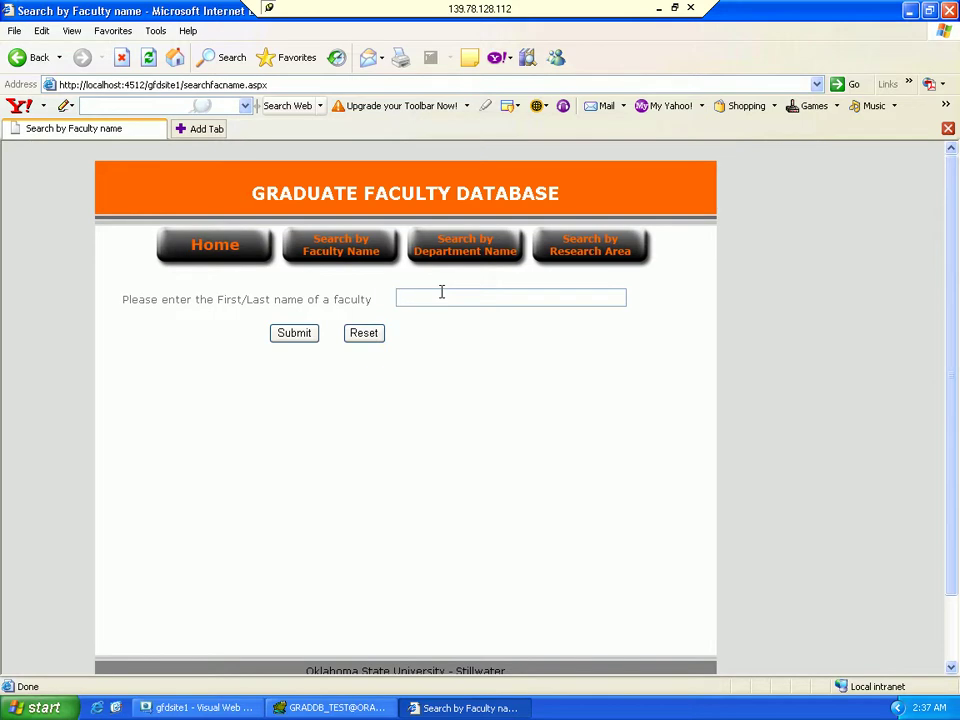
{"action": "type", "text": "rhodes"}
{"action": "left_click", "coordinate": [291, 332]}
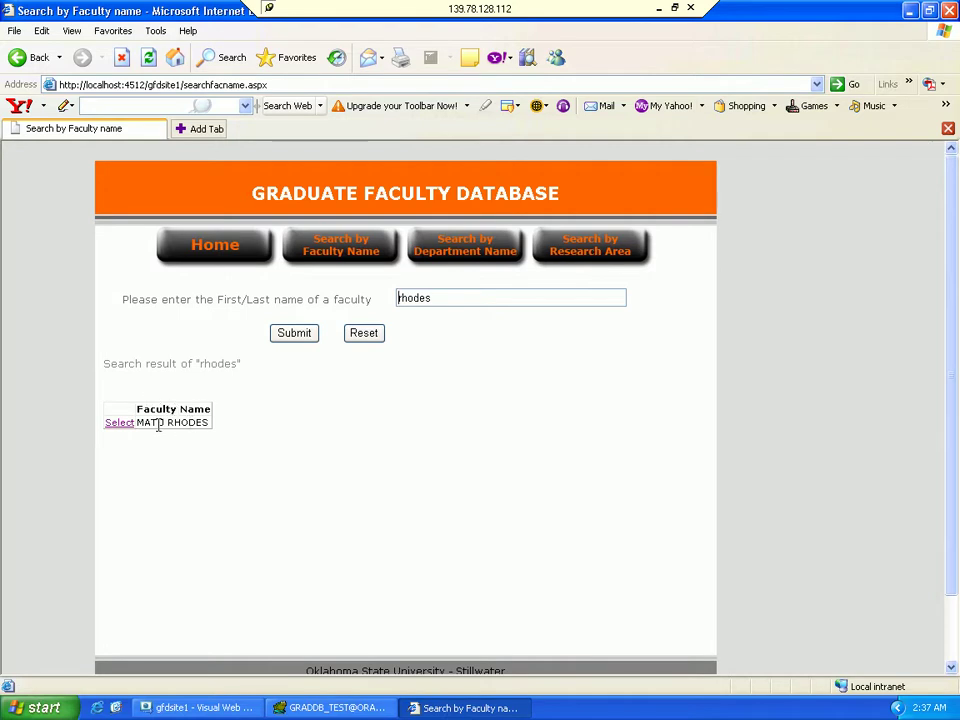
{"action": "left_click", "coordinate": [118, 425]}
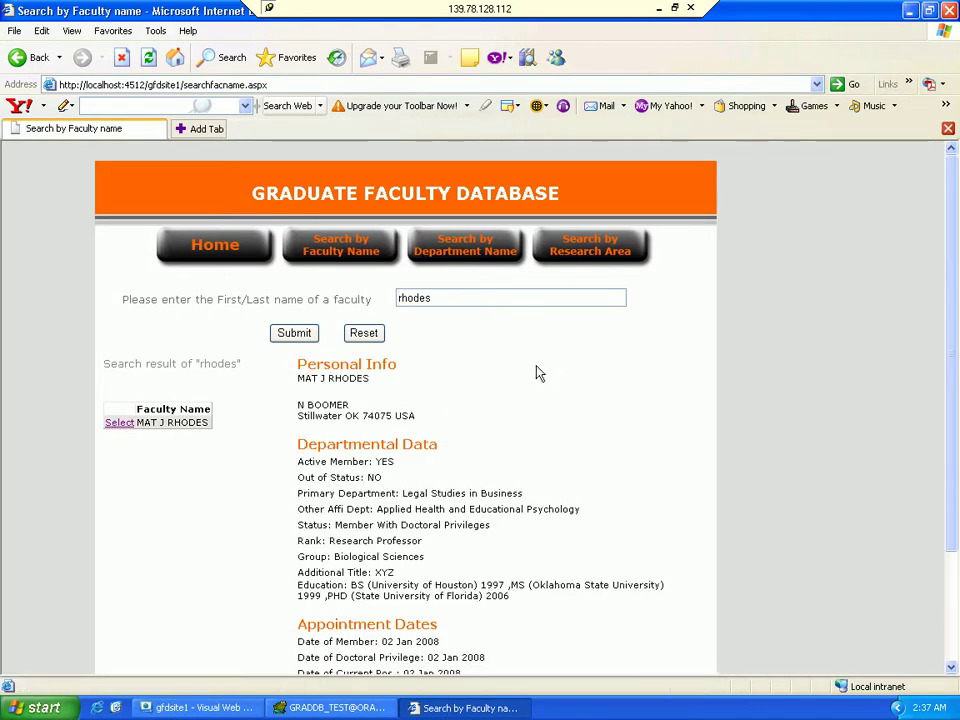
- Examine the faculty record's personal info, rank, status, primary department, education and appointment dates
{"action": "scroll", "coordinate": [536, 373], "scroll_direction": "down", "scroll_amount": 2}
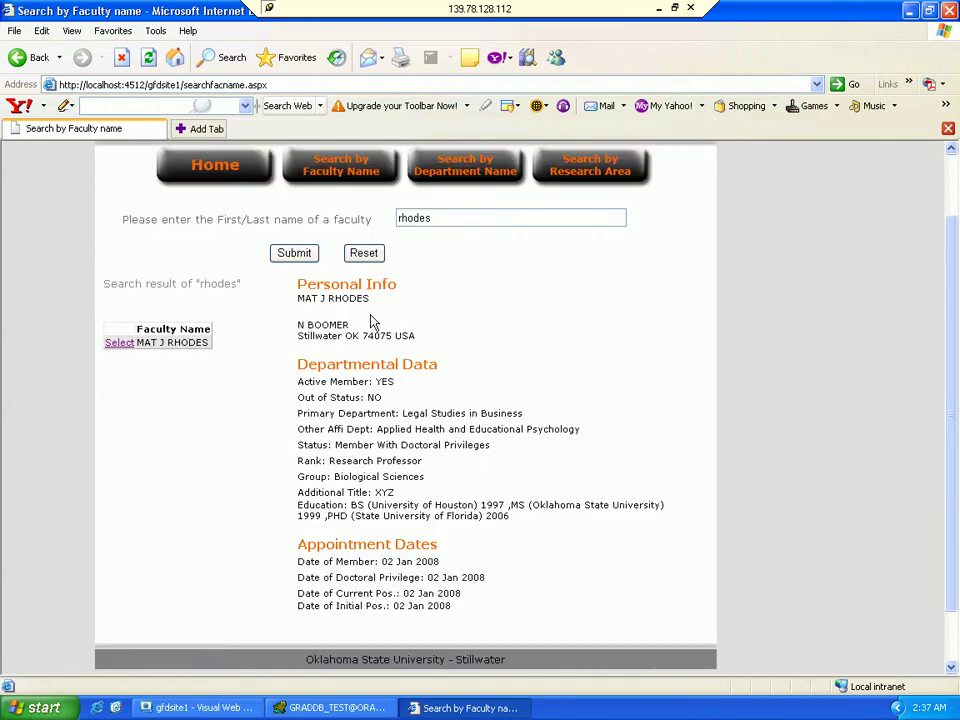
{"action": "triple_click", "coordinate": [297, 330]}
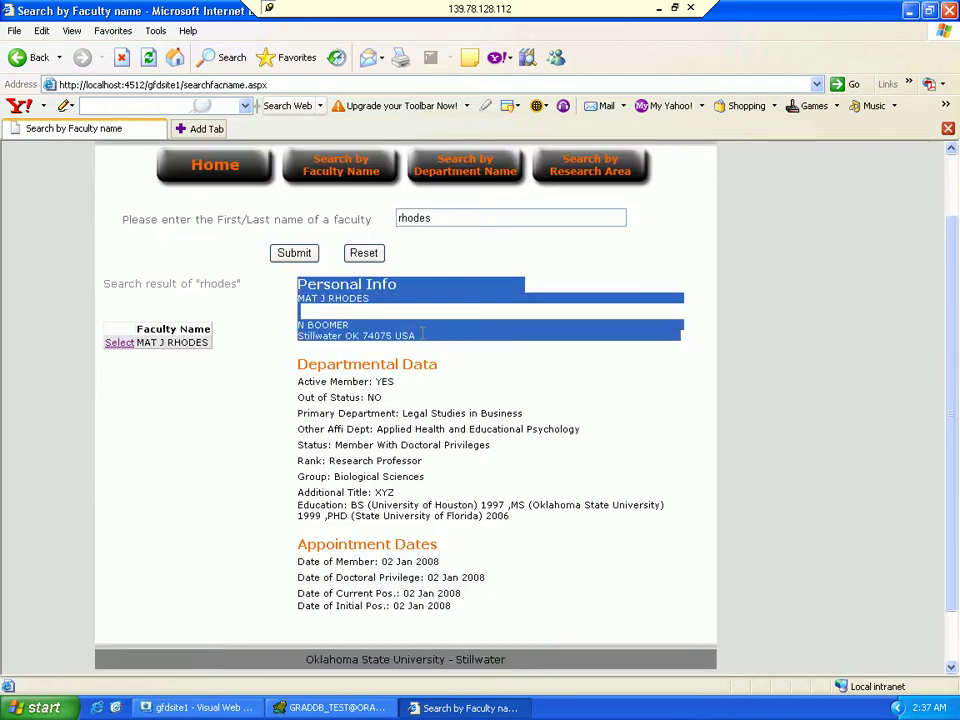
{"action": "left_click", "coordinate": [453, 387]}
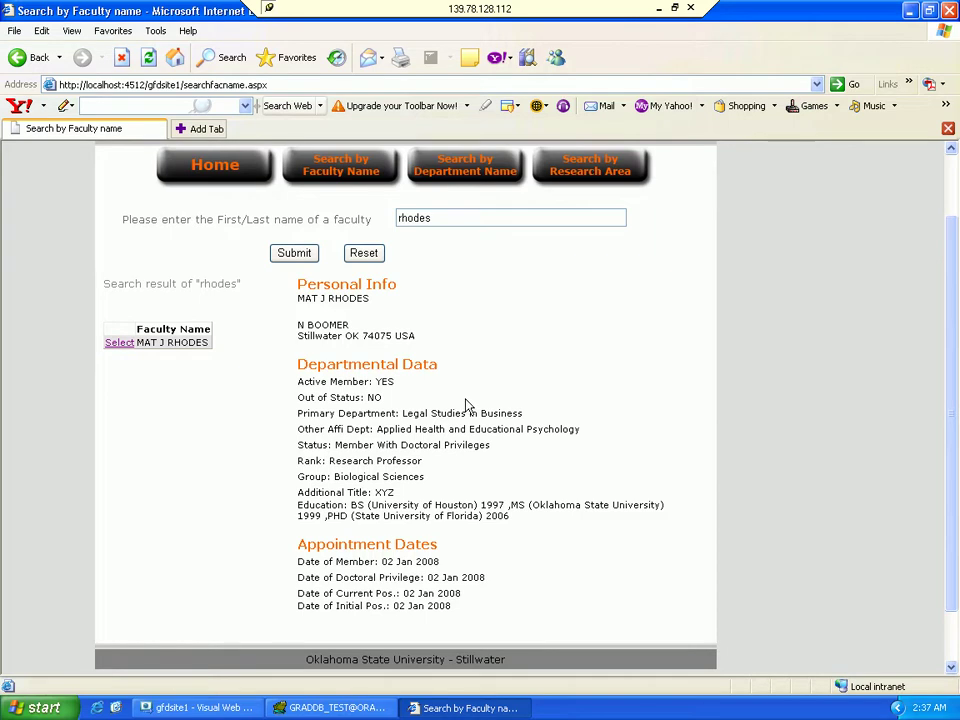
{"action": "left_click_drag", "start_coordinate": [298, 457], "coordinate": [421, 455]}
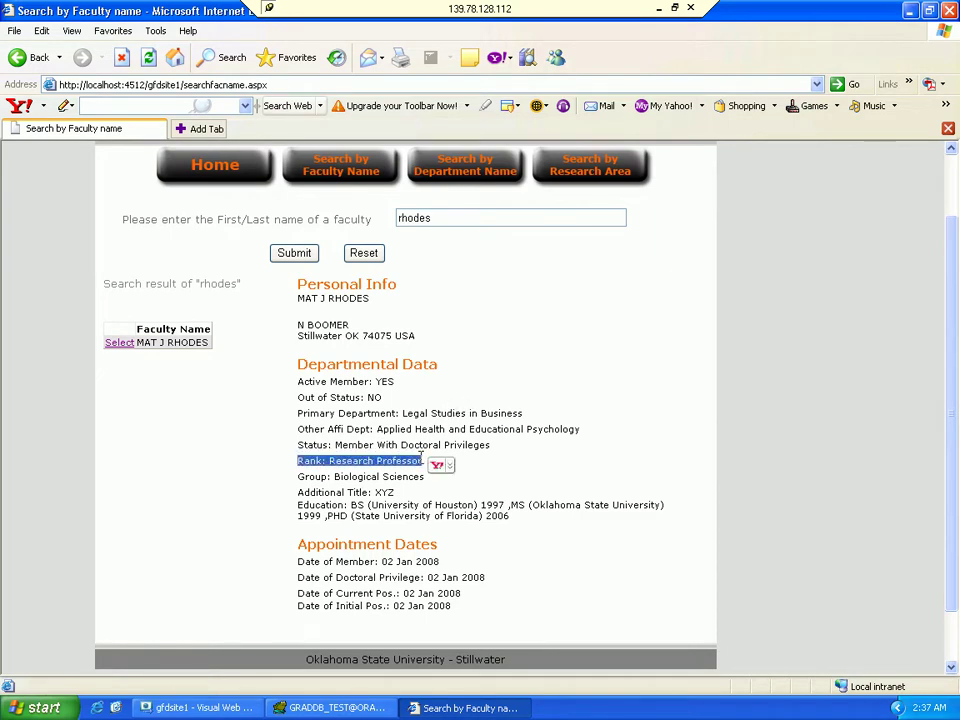
{"action": "left_click_drag", "start_coordinate": [296, 444], "coordinate": [492, 443]}
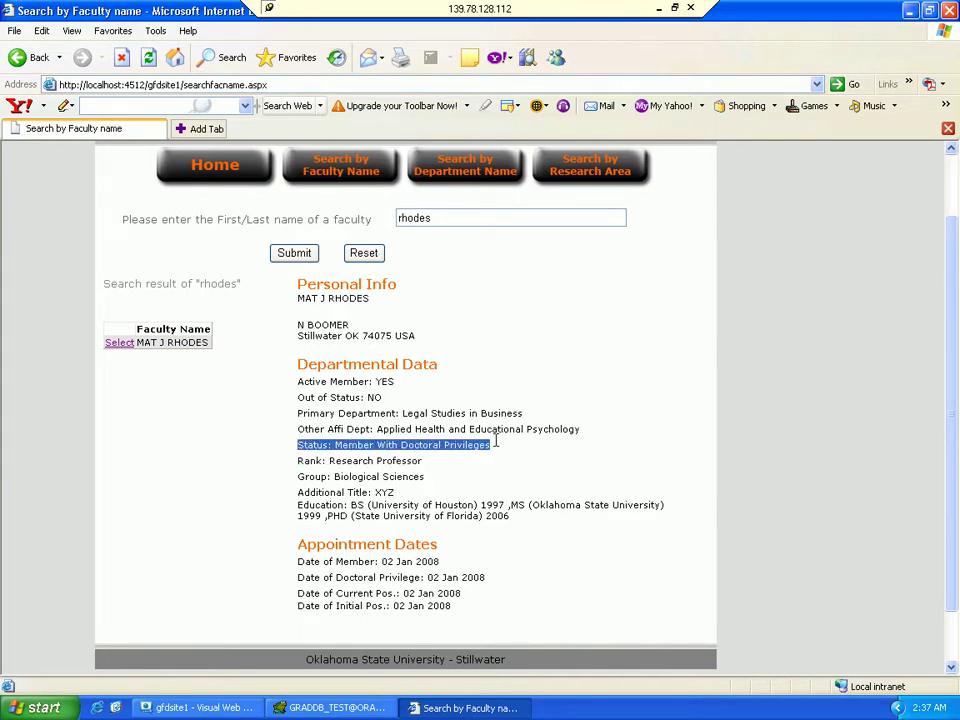
{"action": "left_click_drag", "start_coordinate": [297, 413], "coordinate": [520, 413]}
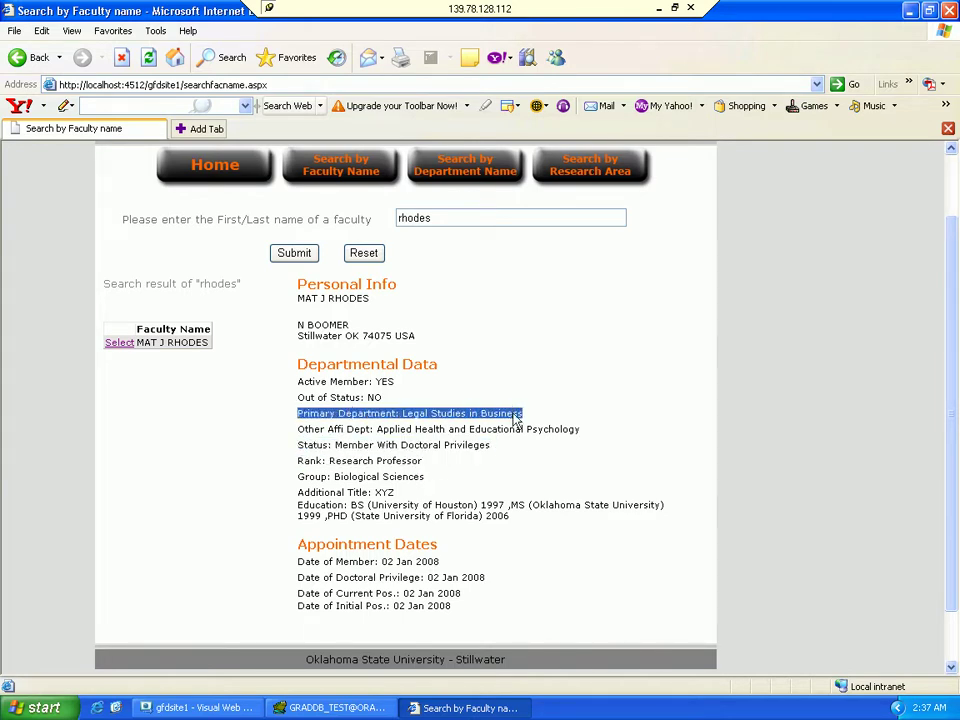
{"action": "left_click_drag", "start_coordinate": [286, 510], "coordinate": [370, 510]}
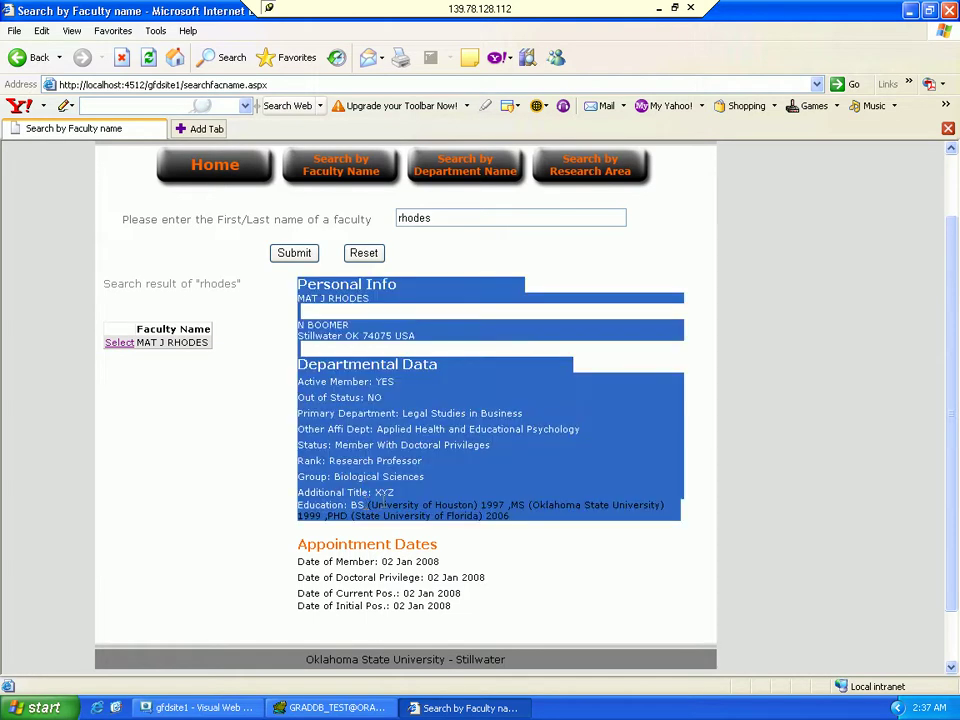
{"action": "left_click", "coordinate": [370, 510]}
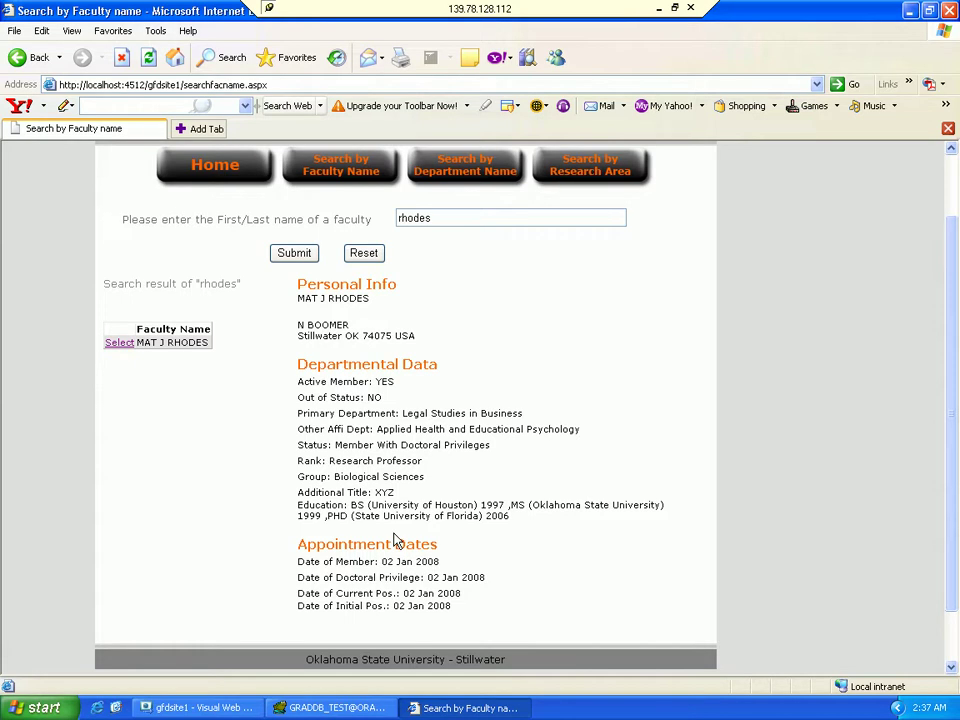
{"action": "scroll", "coordinate": [300, 450], "scroll_direction": "up", "scroll_amount": 2}
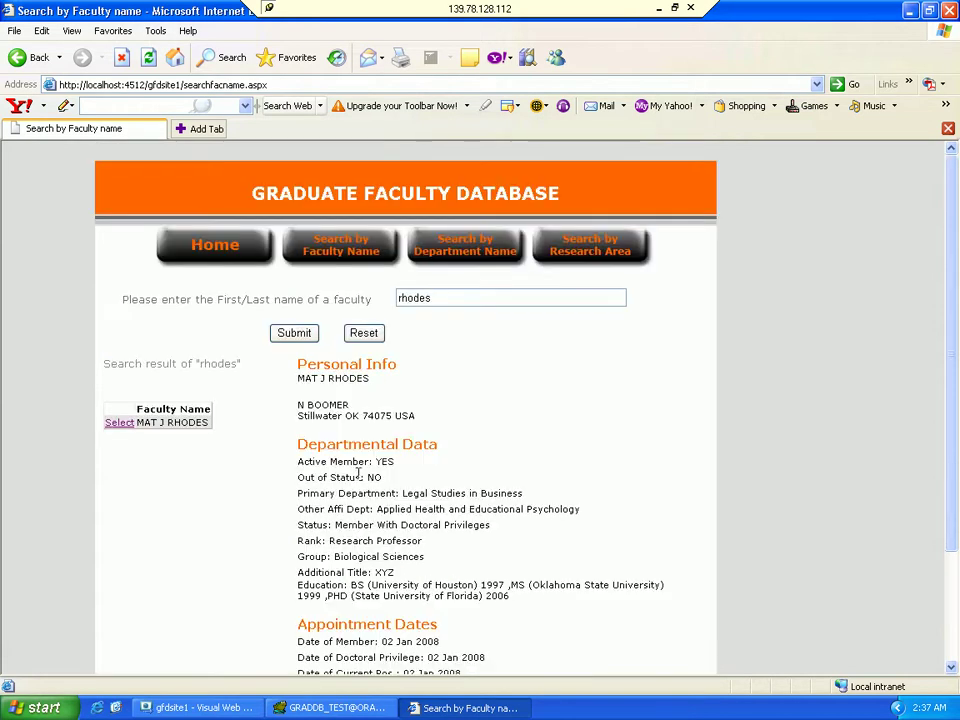
- Search the faculty by department name for Accounting and check the message shown for the result
{"action": "left_click", "coordinate": [445, 254]}
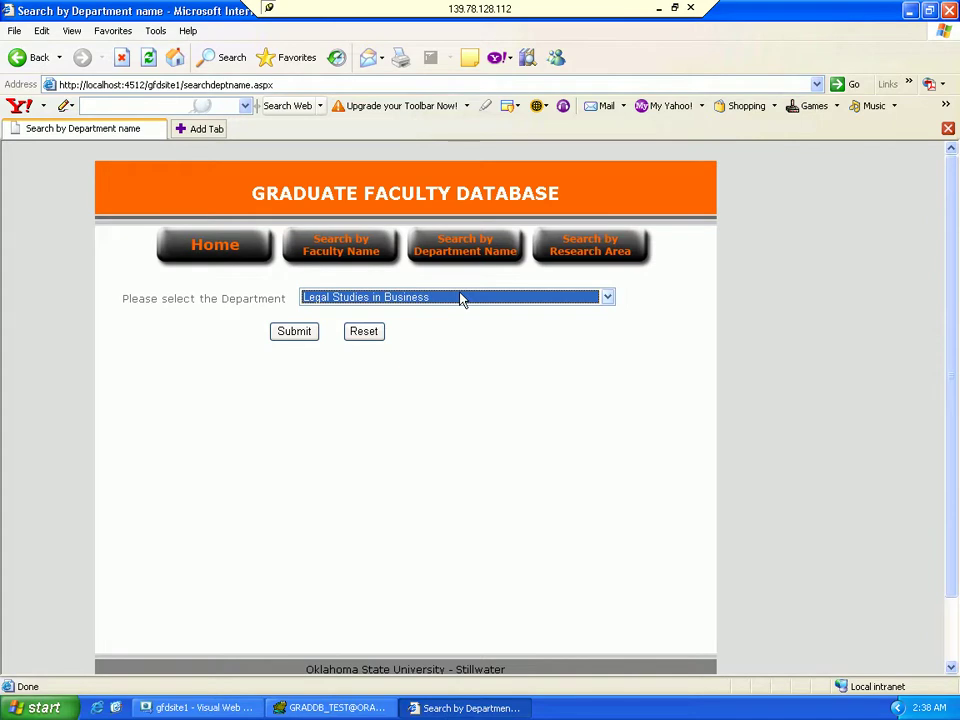
{"action": "left_click", "coordinate": [460, 299]}
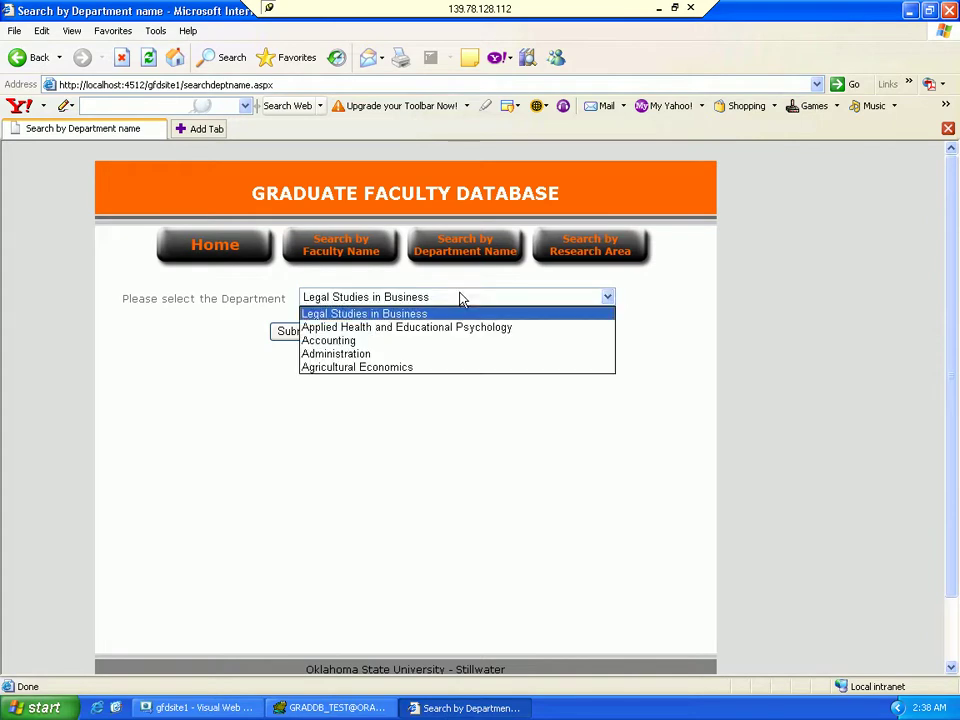
{"action": "left_click", "coordinate": [396, 342]}
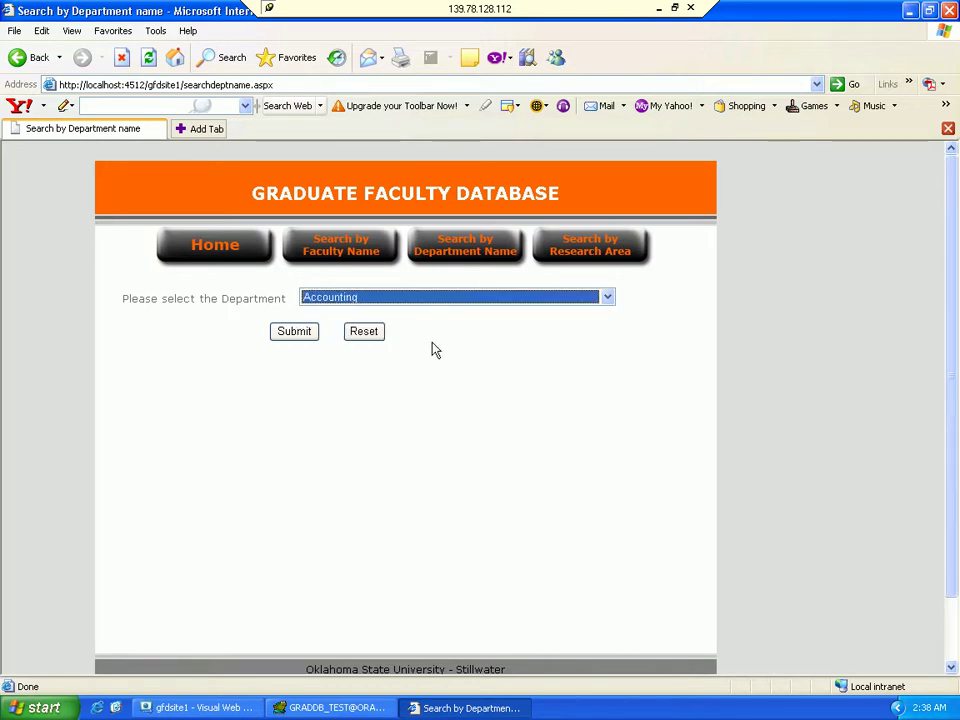
{"action": "left_click", "coordinate": [292, 338]}
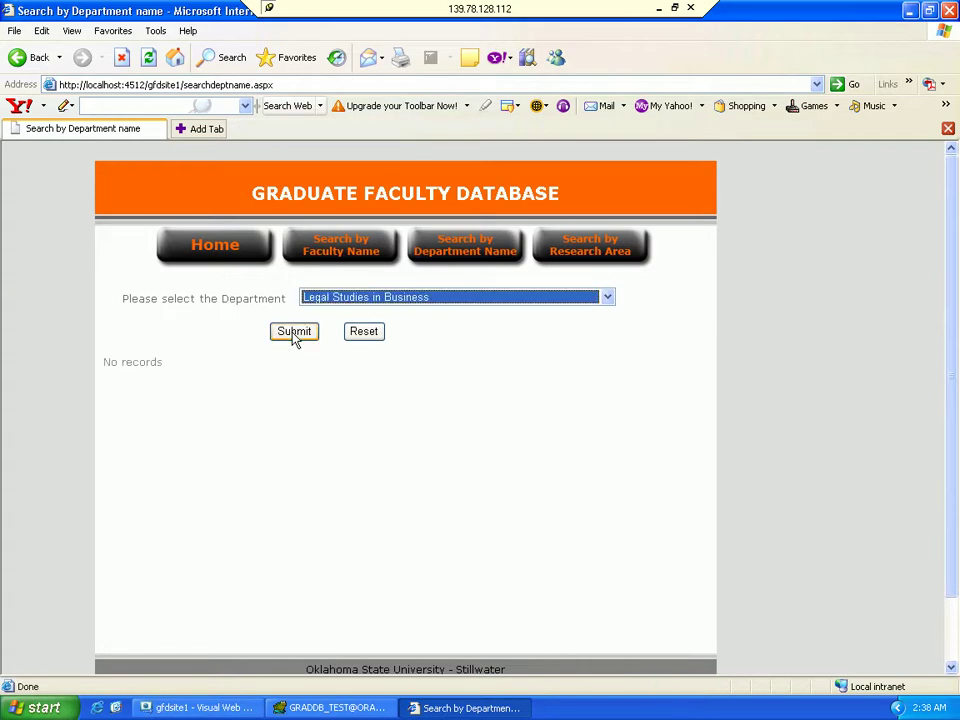
{"action": "left_click_drag", "start_coordinate": [178, 362], "coordinate": [103, 364]}
{"action": "triple_click", "coordinate": [103, 364]}
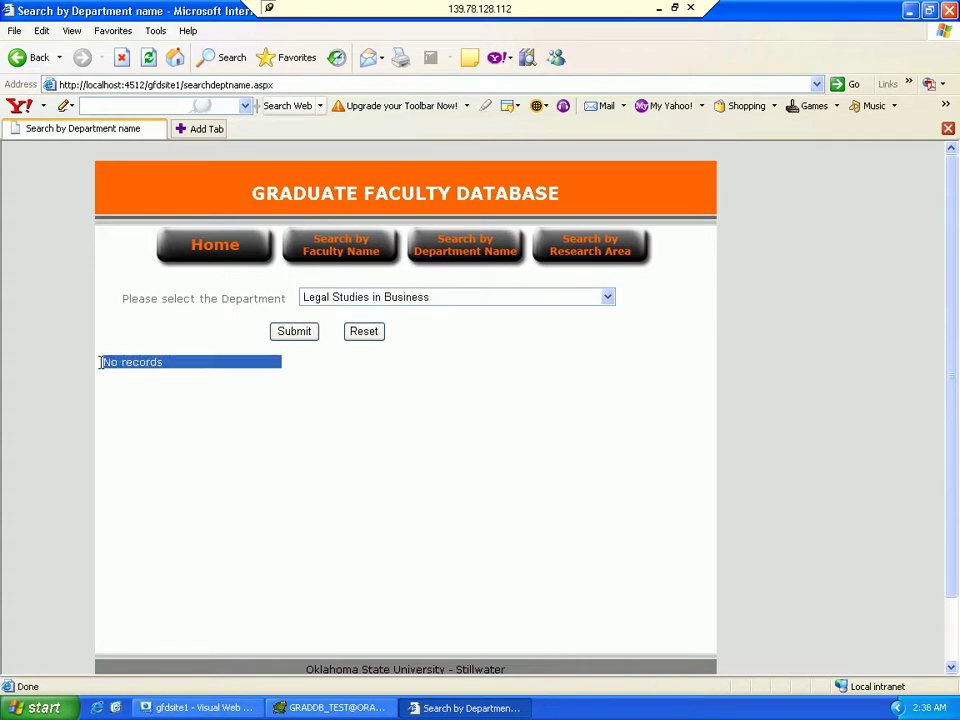
{"action": "left_click", "coordinate": [178, 371]}
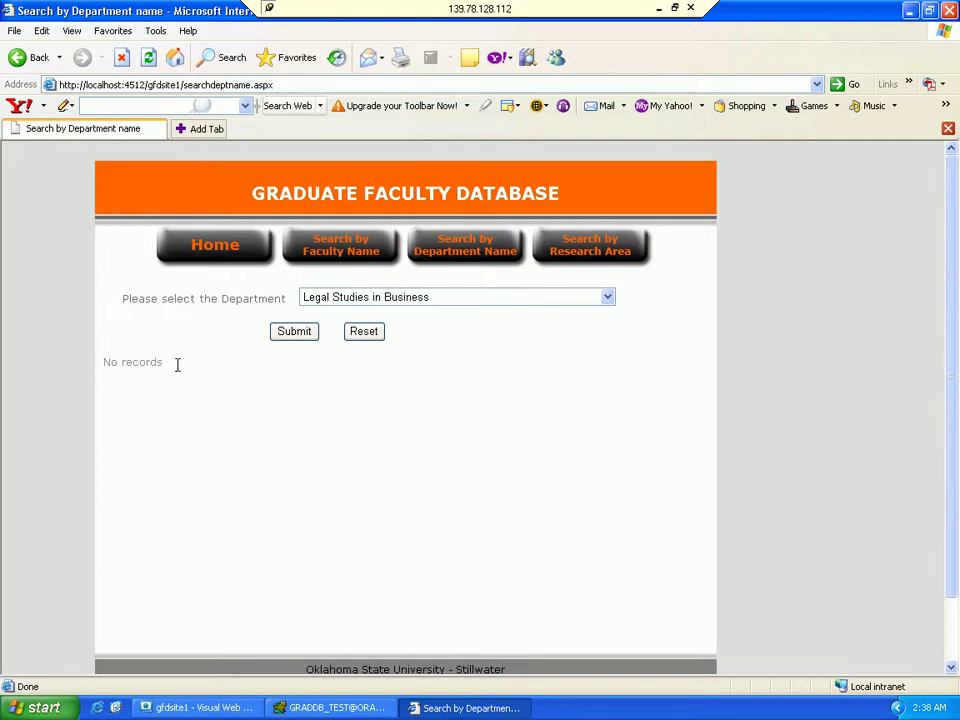
{"action": "triple_click", "coordinate": [174, 364]}
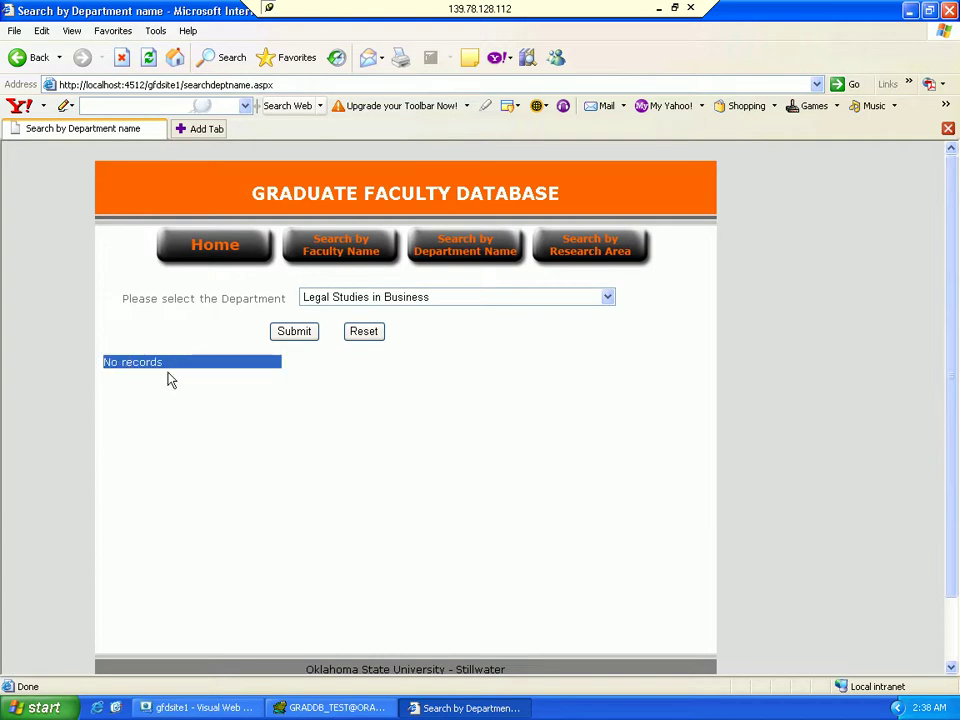
- Search for the faculty of the Legal Studies in Business department
{"action": "left_click", "coordinate": [455, 299]}
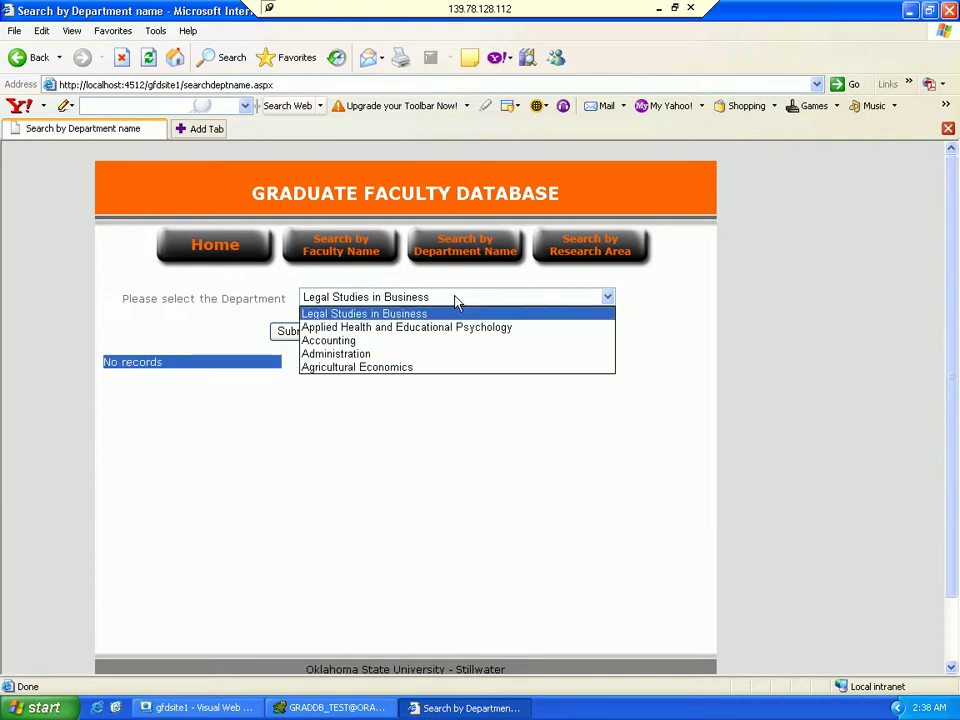
{"action": "left_click", "coordinate": [428, 316]}
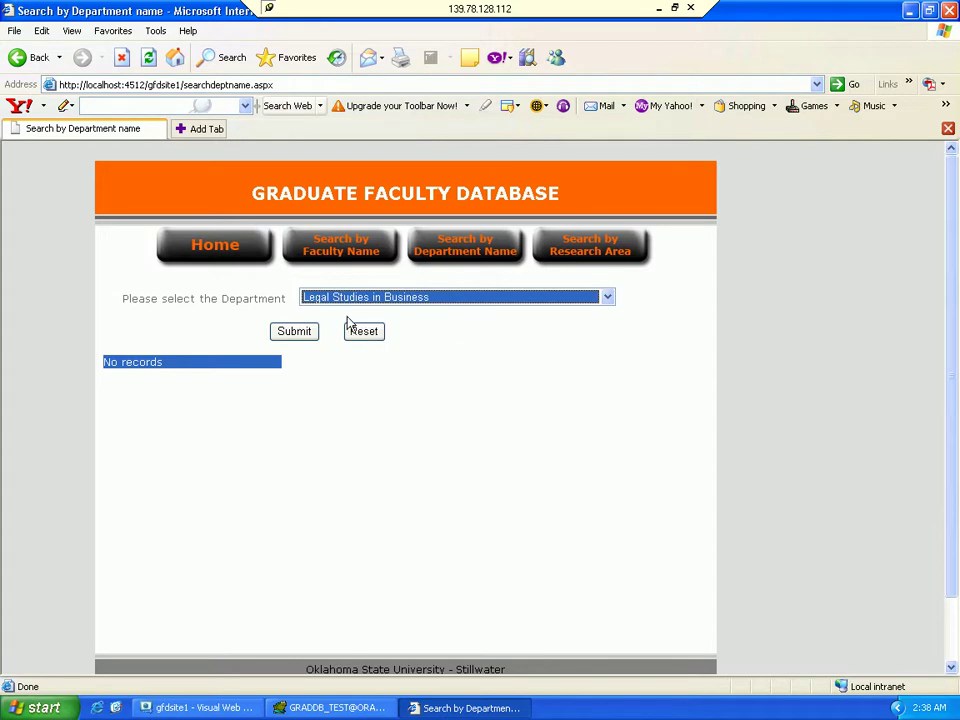
{"action": "left_click", "coordinate": [313, 336]}
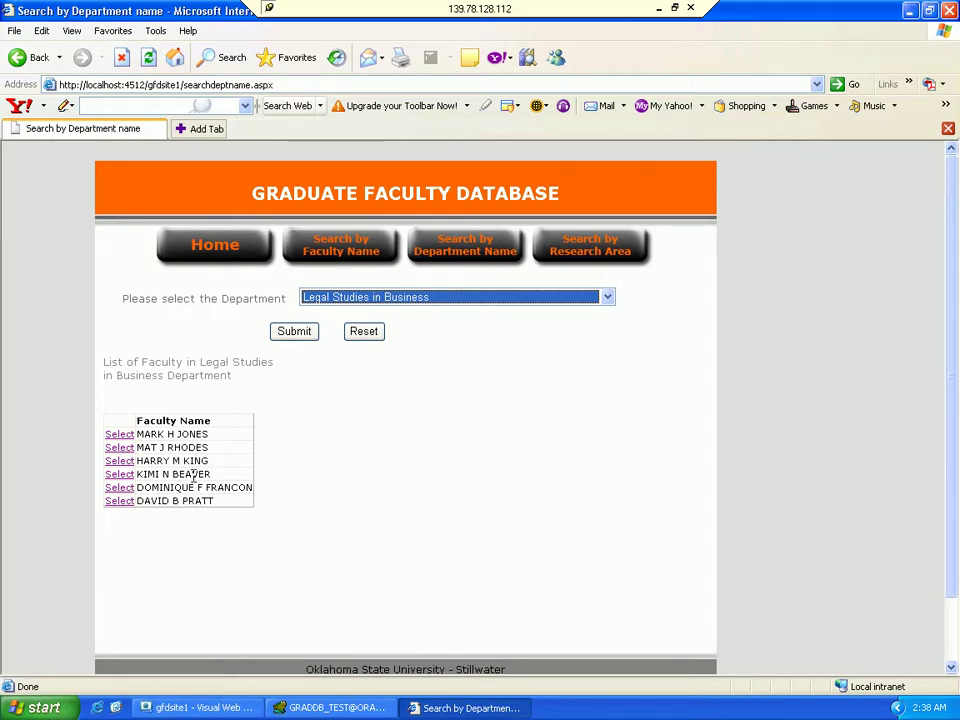
- Open the record of the fifth faculty member in the department list and read through its details
{"action": "left_click", "coordinate": [119, 487]}
{"action": "scroll", "coordinate": [420, 418], "scroll_direction": "up", "scroll_amount": 3}
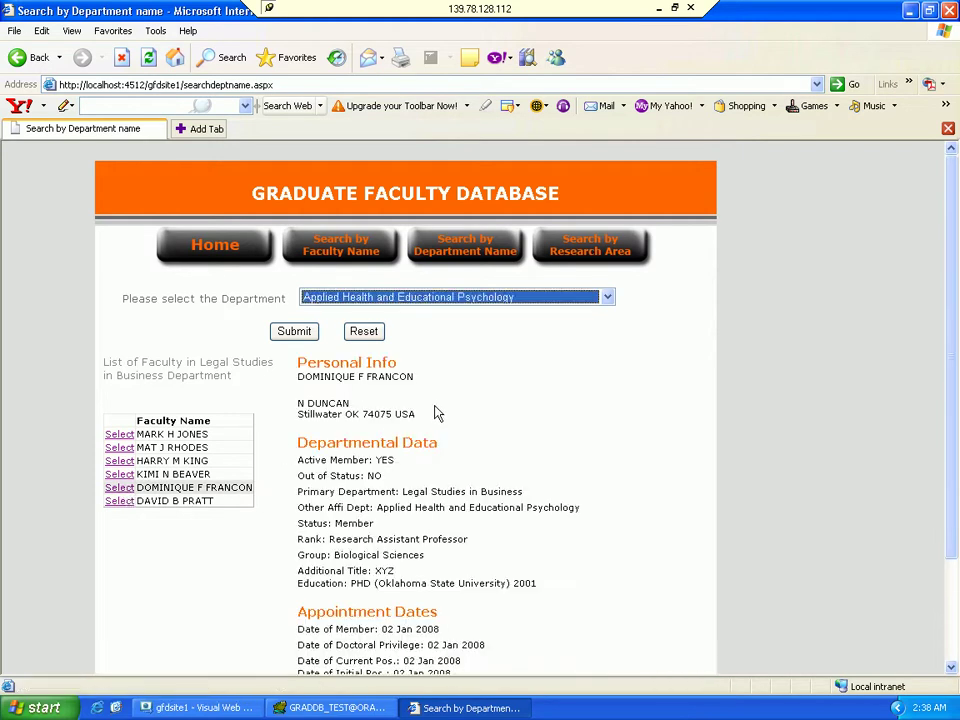
{"action": "left_click", "coordinate": [441, 403]}
{"action": "scroll", "coordinate": [476, 388], "scroll_direction": "down", "scroll_amount": 2}
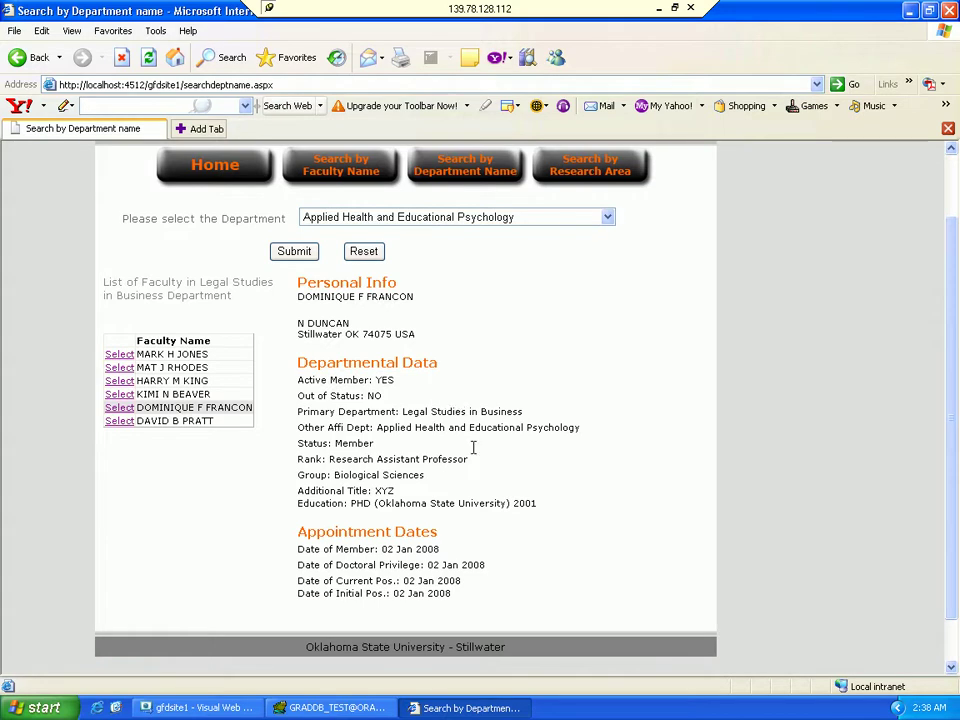
{"action": "scroll", "coordinate": [469, 531], "scroll_direction": "up", "scroll_amount": 2}
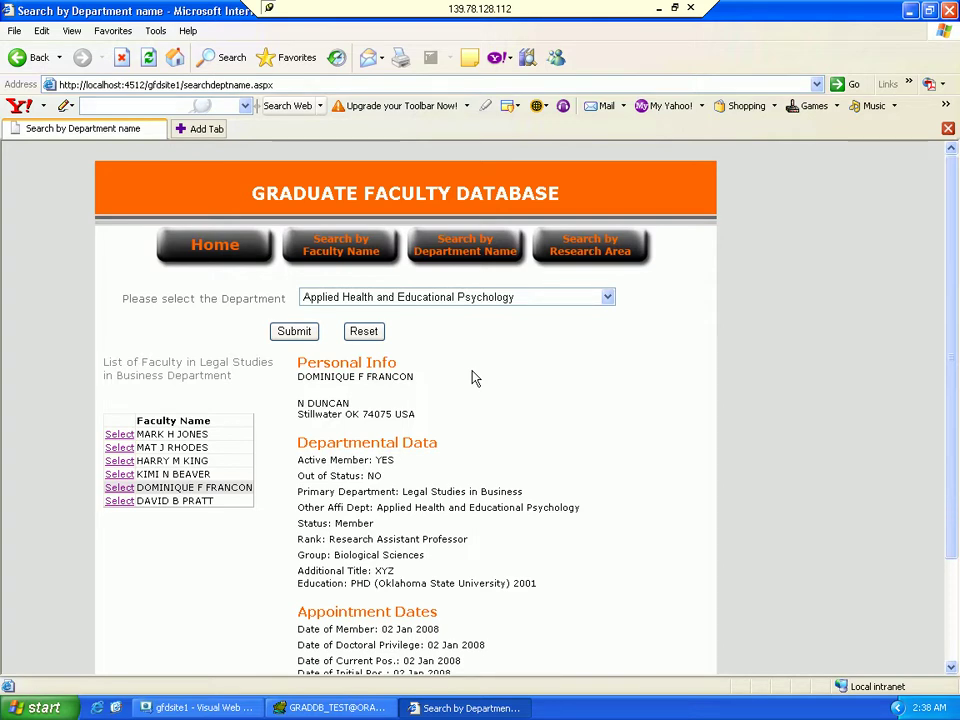
- Search the faculty by research area with "chemical" as the research interest
{"action": "left_click", "coordinate": [563, 255]}
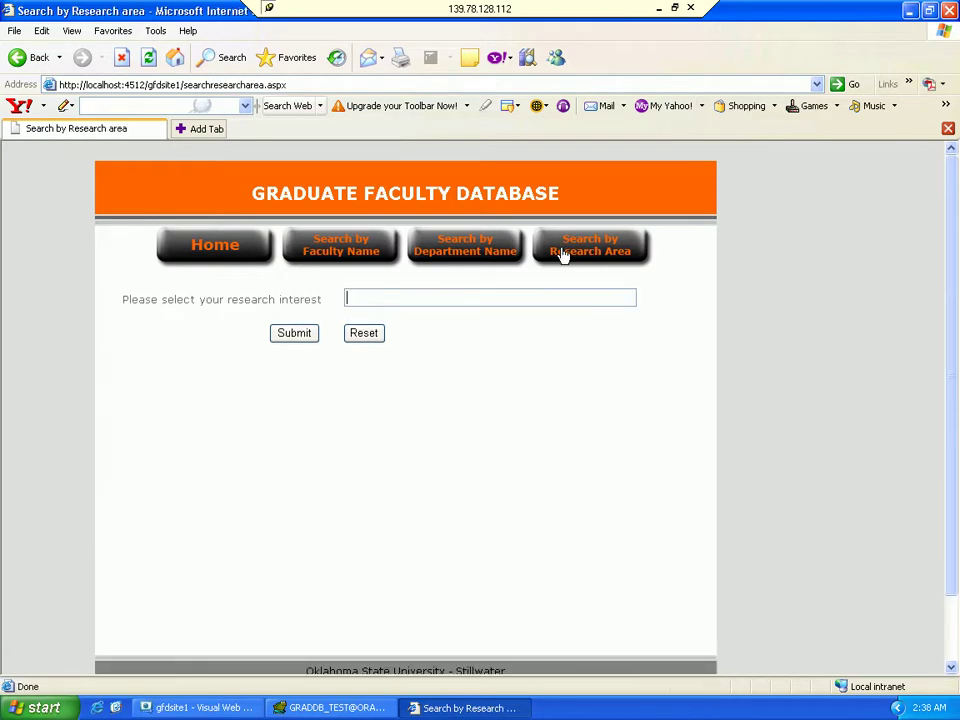
{"action": "left_click", "coordinate": [490, 248]}
{"action": "left_click", "coordinate": [392, 257]}
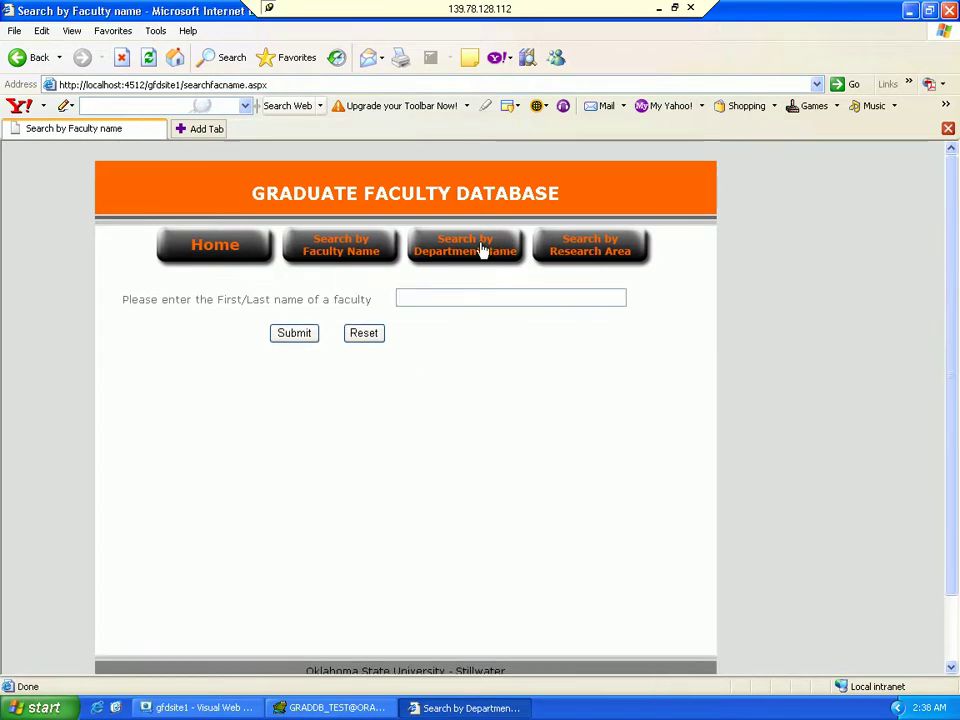
{"action": "left_click", "coordinate": [570, 258]}
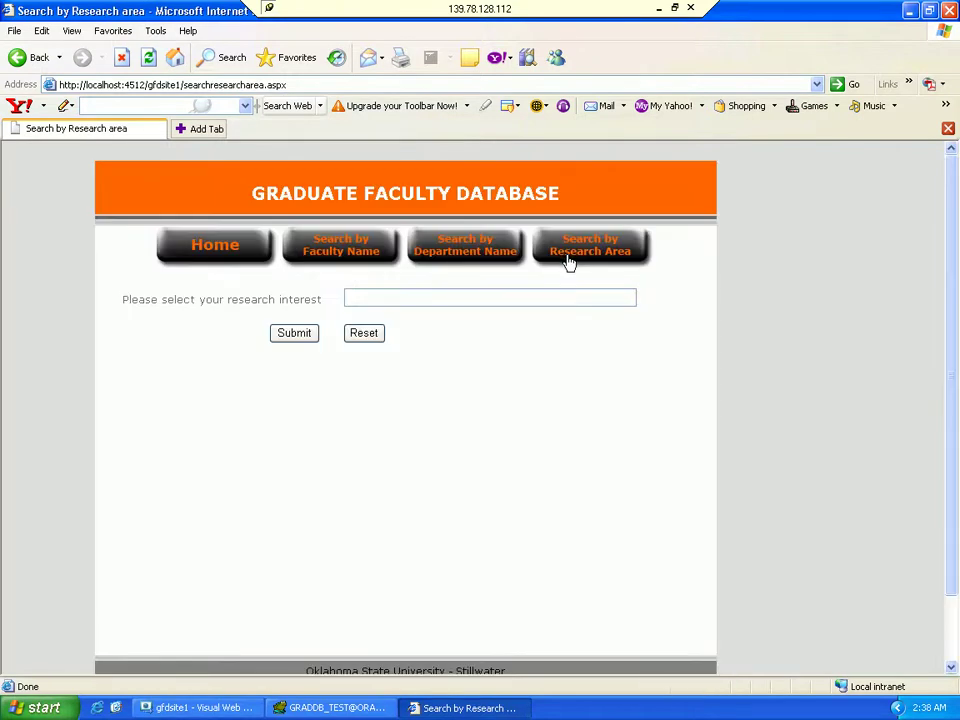
{"action": "left_click", "coordinate": [439, 297]}
{"action": "type", "text": "chemical"}
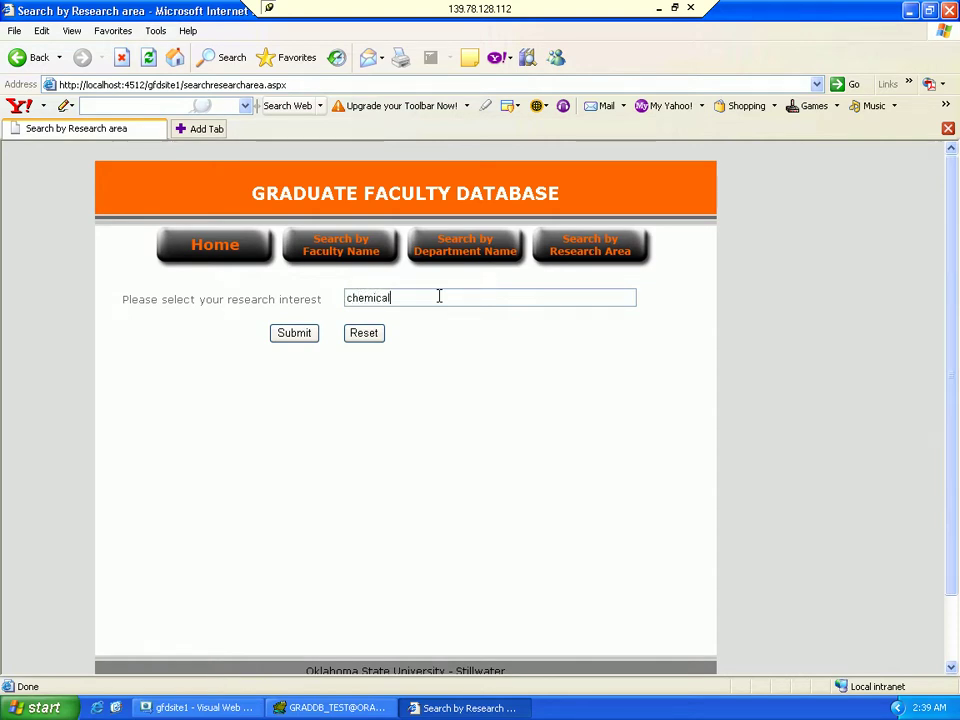
{"action": "left_click", "coordinate": [289, 340]}
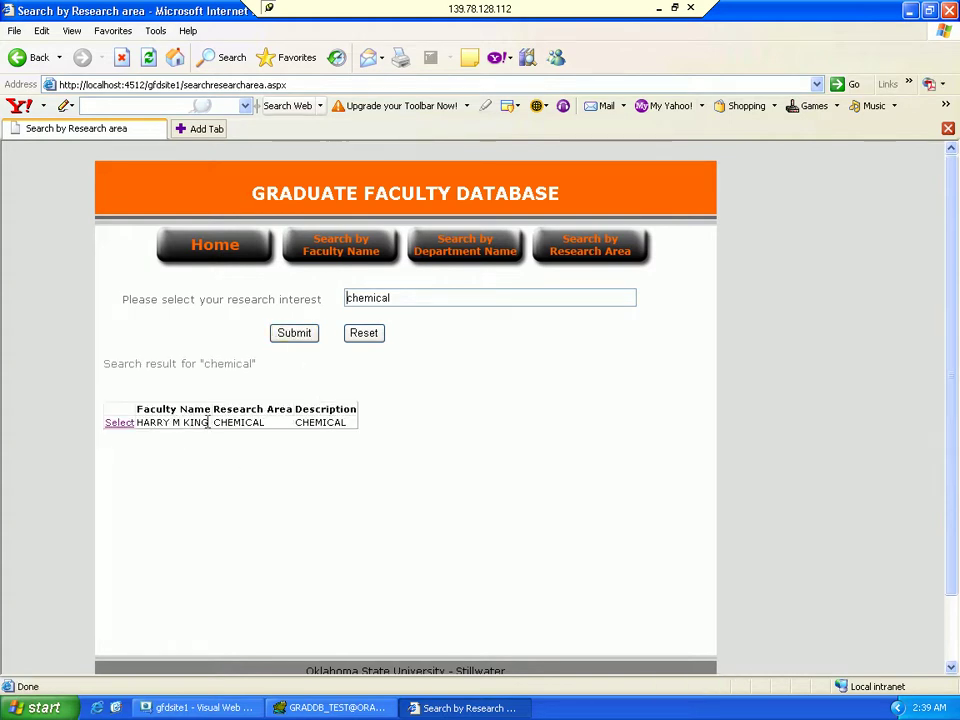
- Open the record of the faculty member found for "chemical", review the details, and reset the research area search
{"action": "double_click", "coordinate": [240, 422]}
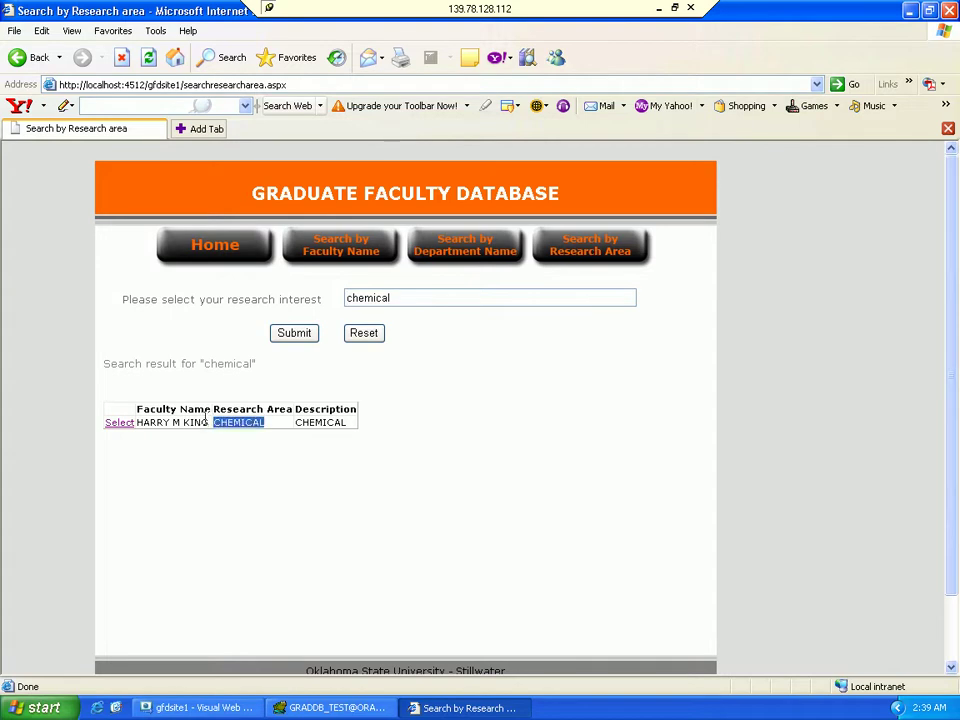
{"action": "left_click", "coordinate": [124, 424]}
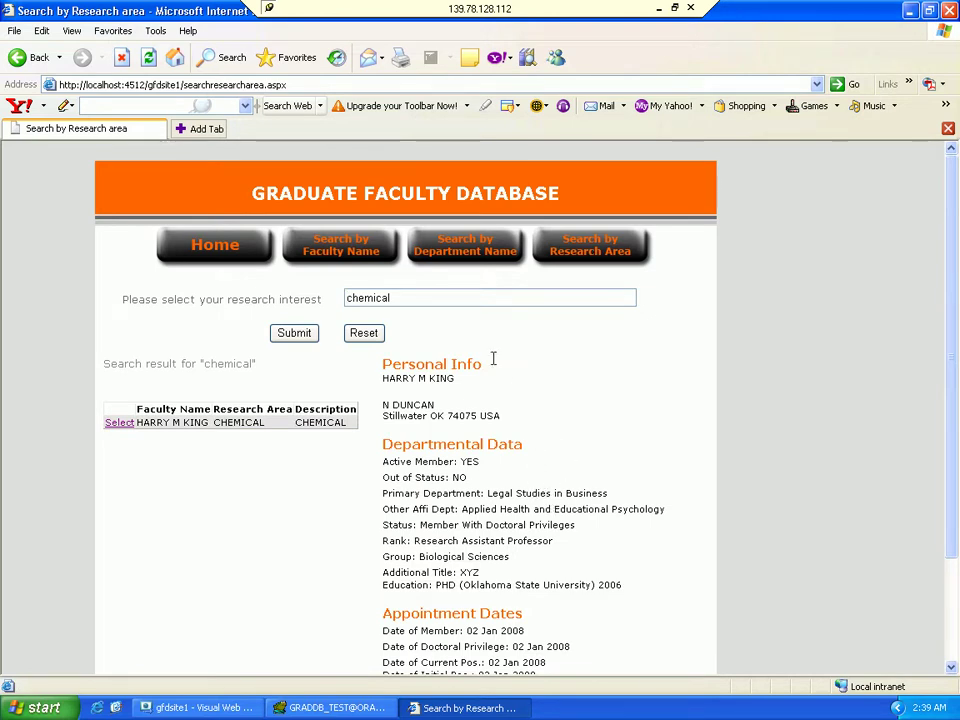
{"action": "left_click", "coordinate": [393, 297]}
{"action": "key", "text": "BackSpace"}
{"action": "type", "text": "l"}
{"action": "left_click", "coordinate": [364, 334]}
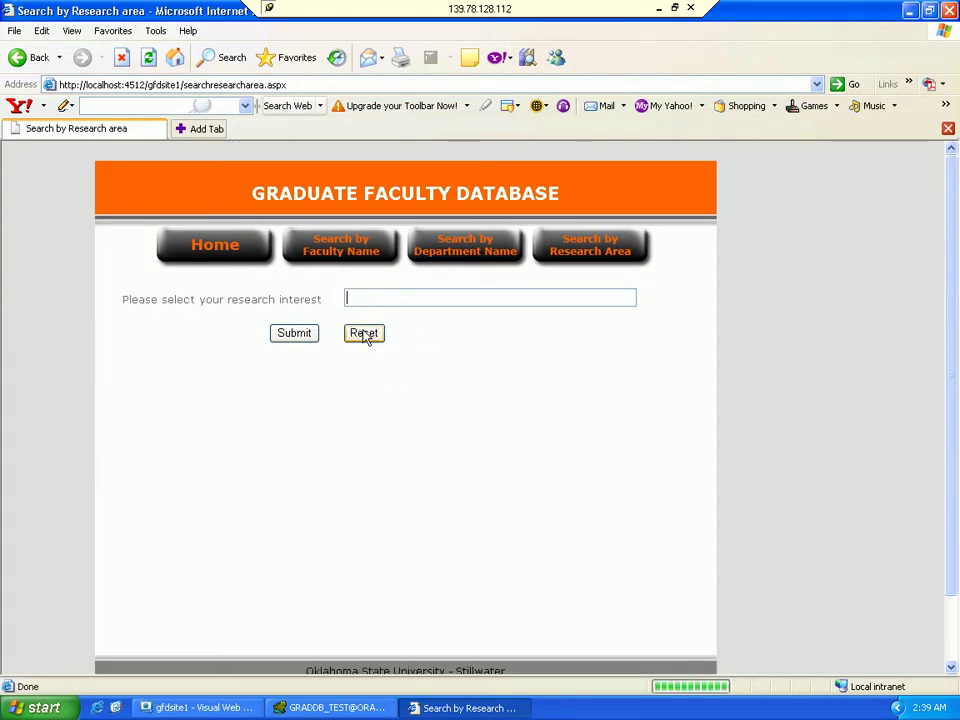
- Search the faculty by research area with "investigate" as the research interest and open the matching faculty member's record
{"action": "left_click", "coordinate": [414, 294]}
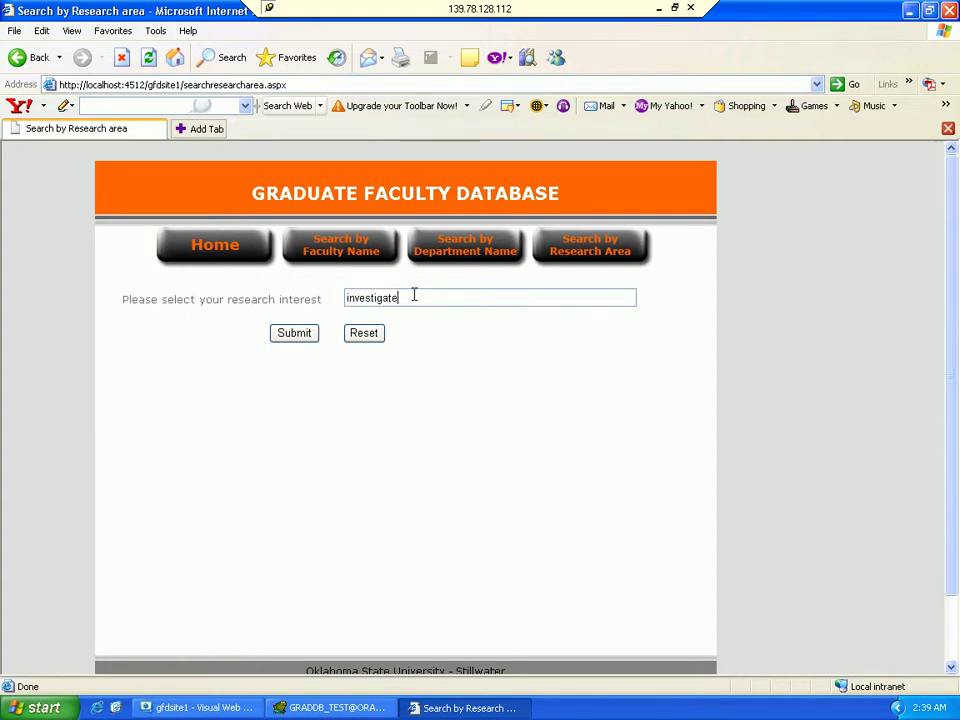
{"action": "left_click", "coordinate": [300, 338]}
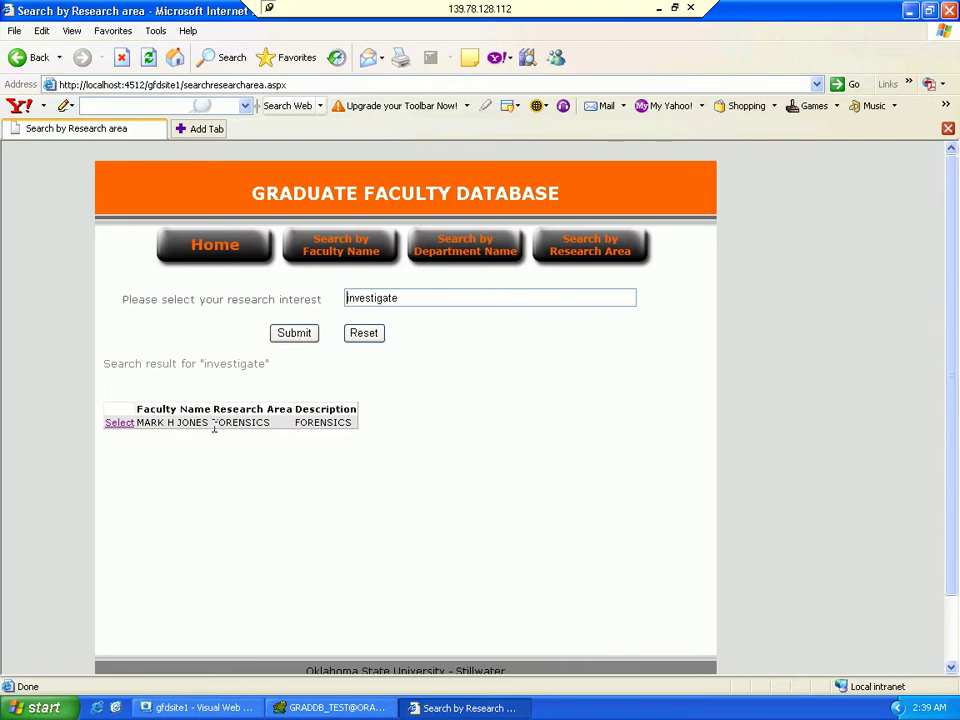
{"action": "left_click_drag", "start_coordinate": [214, 426], "coordinate": [272, 422]}
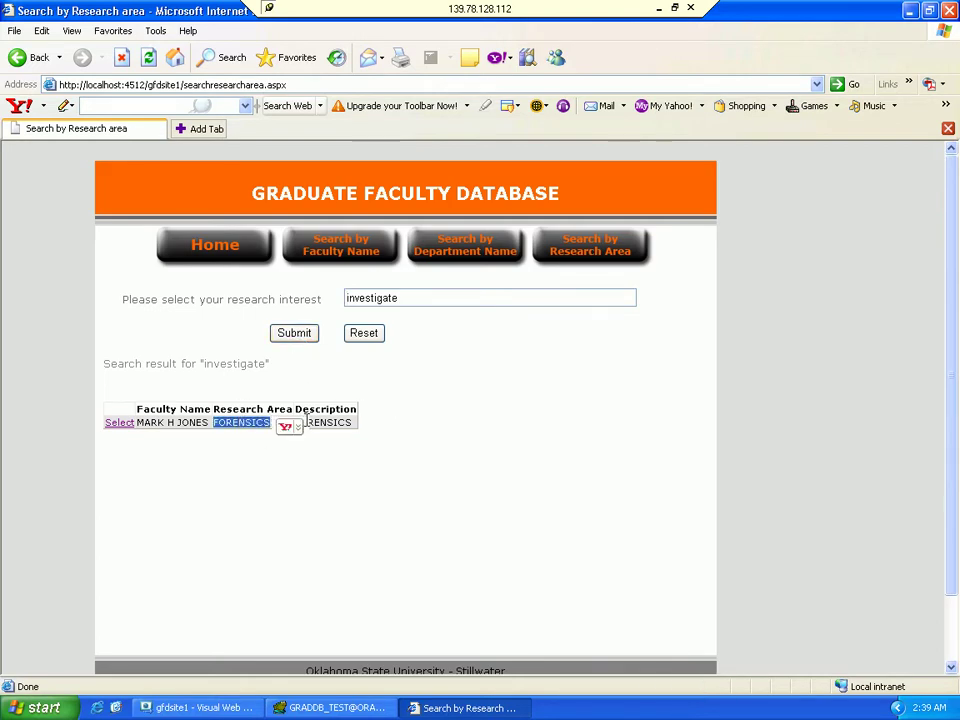
{"action": "left_click", "coordinate": [128, 424]}
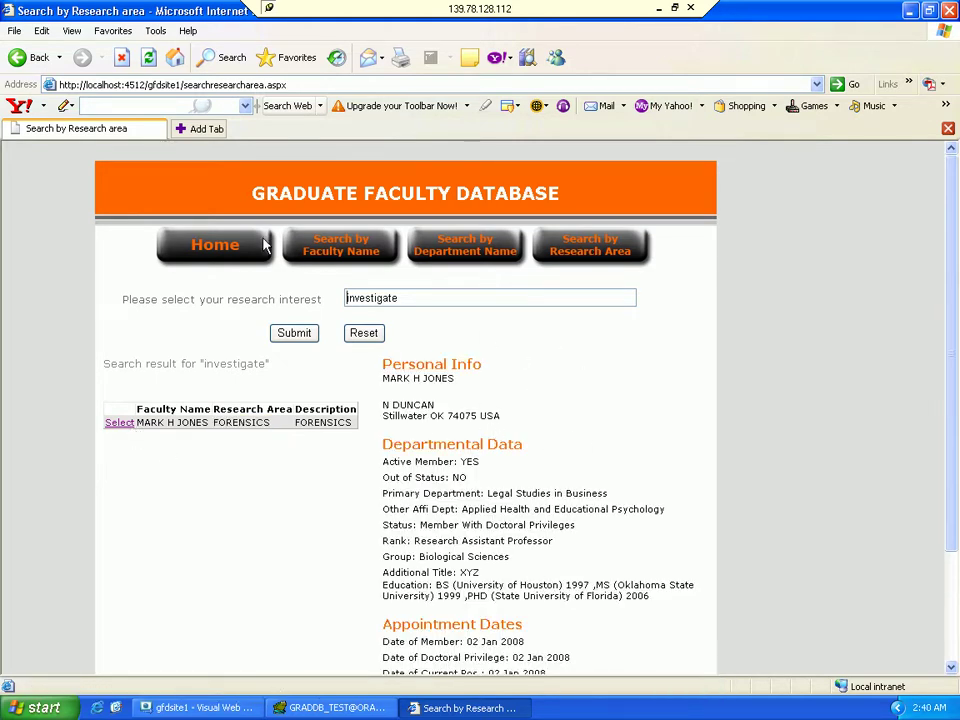
- Return to the site's home page and log in to GFD with the account username and password
{"action": "left_click", "coordinate": [229, 252]}
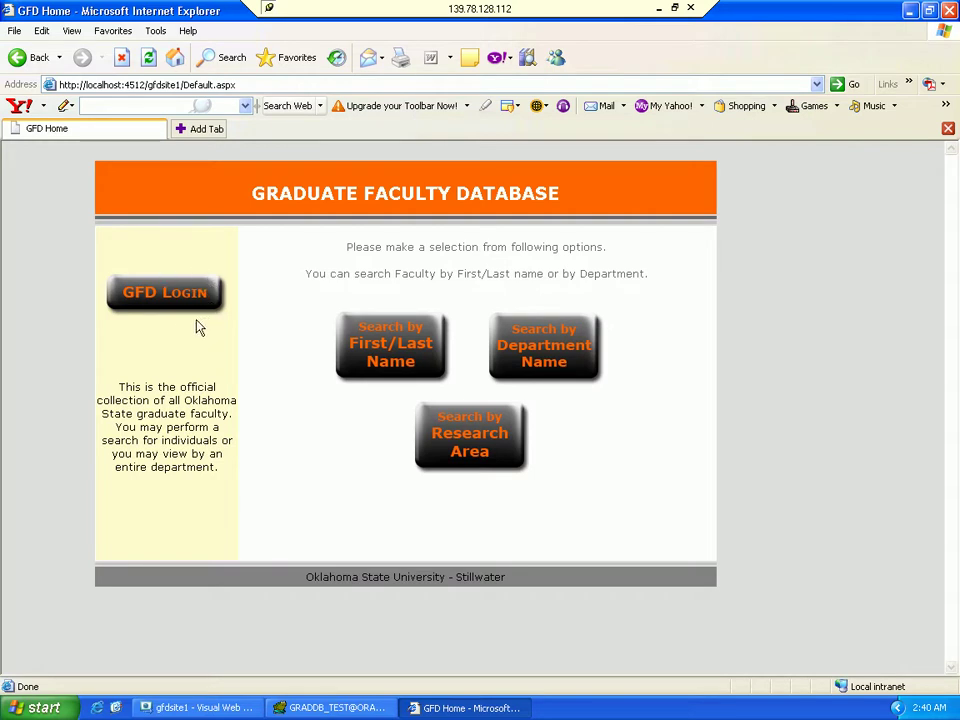
{"action": "left_click", "coordinate": [145, 298]}
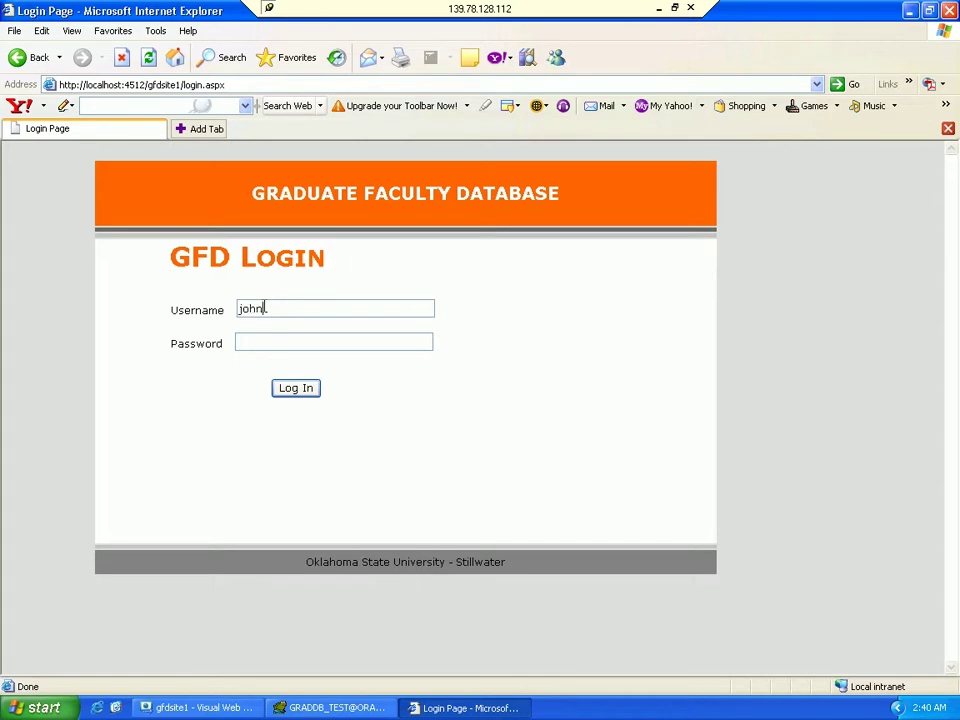
{"action": "key", "text": "Tab"}
{"action": "type", "text": "john"}
{"action": "left_click", "coordinate": [297, 390]}
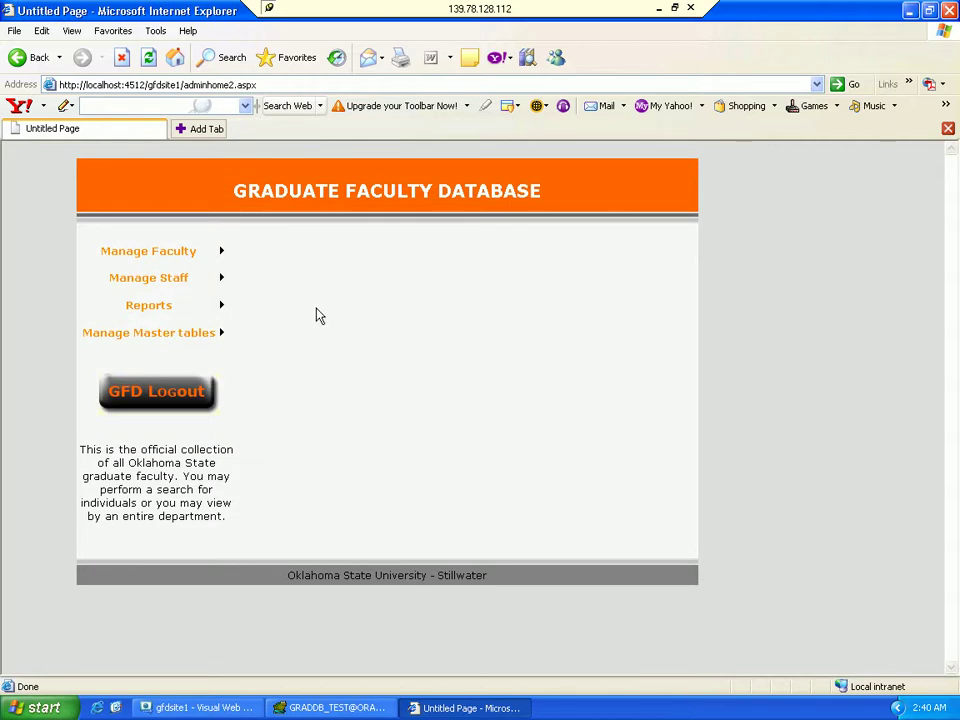
- Open the form for adding a faculty member and look through its sections from start to end
{"action": "mouse_move", "coordinate": [155, 268]}
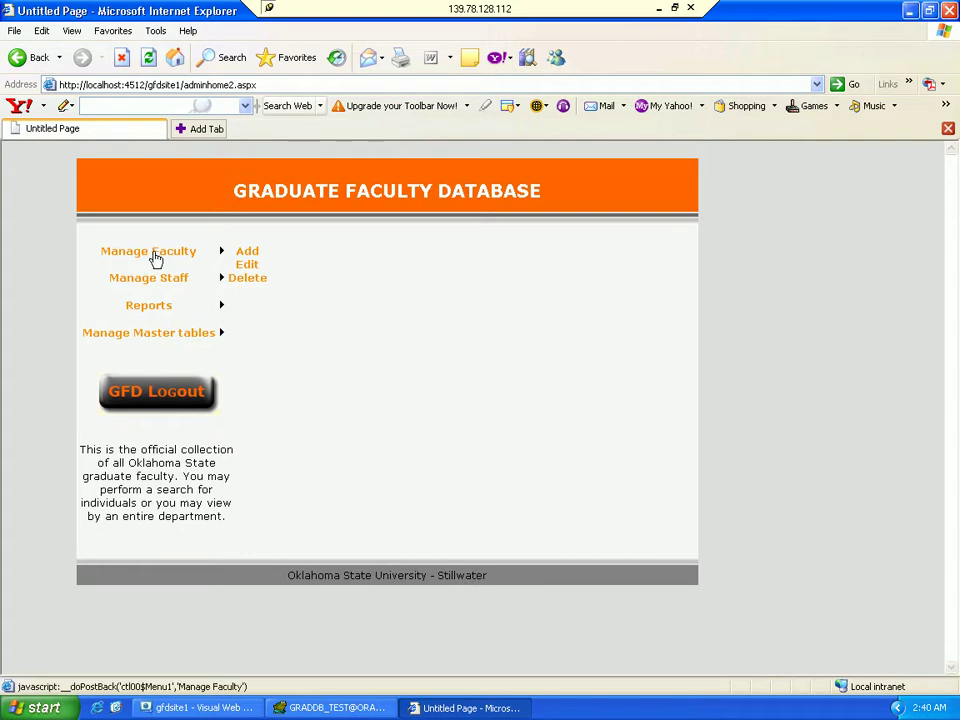
{"action": "left_click", "coordinate": [246, 256]}
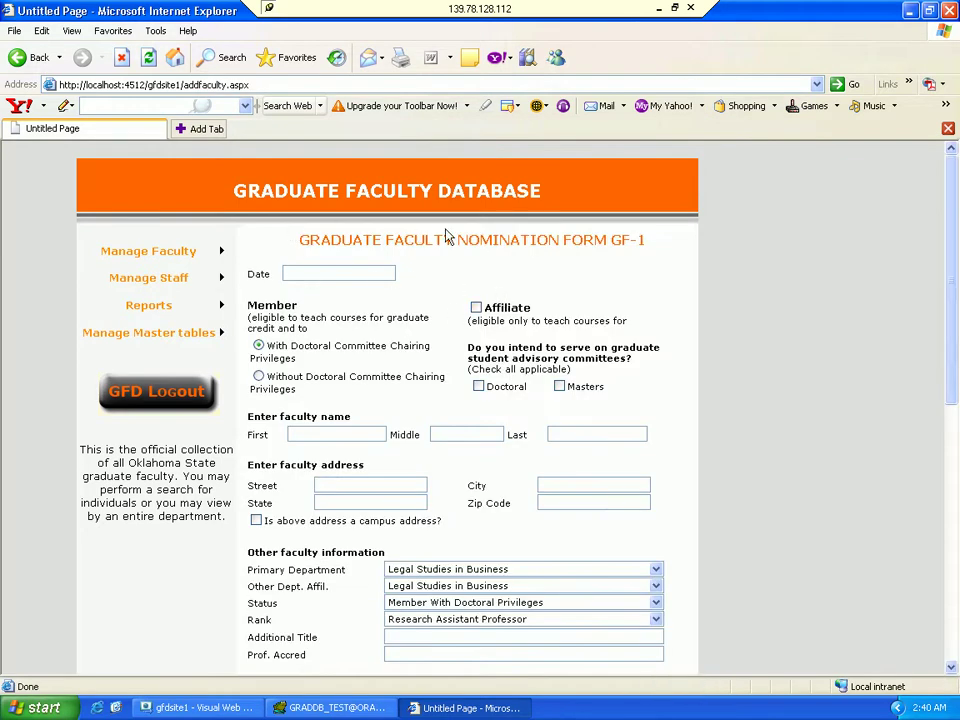
{"action": "scroll", "coordinate": [705, 577], "scroll_direction": "down", "scroll_amount": 5}
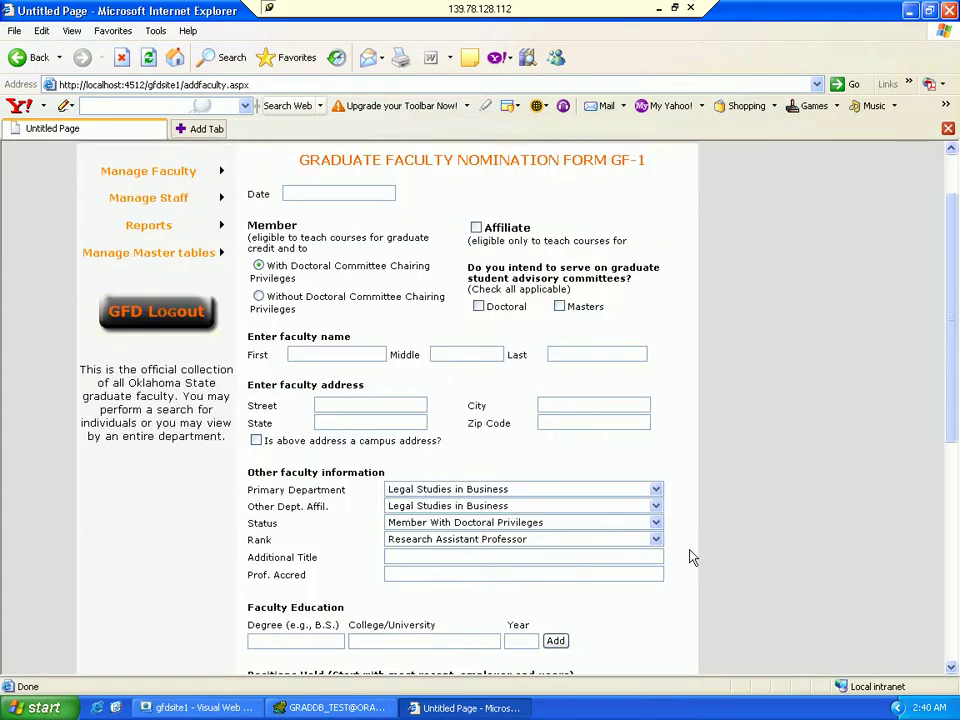
{"action": "scroll", "coordinate": [686, 555], "scroll_direction": "down", "scroll_amount": 2}
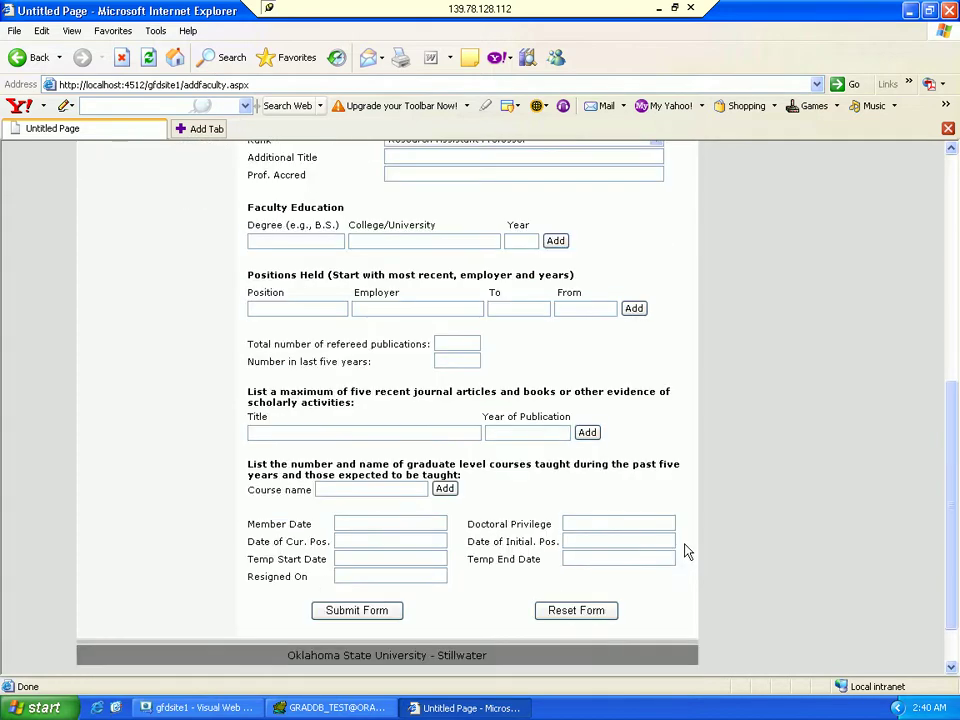
{"action": "scroll", "coordinate": [686, 550], "scroll_direction": "up", "scroll_amount": 4}
{"action": "scroll", "coordinate": [686, 548], "scroll_direction": "up", "scroll_amount": 3}
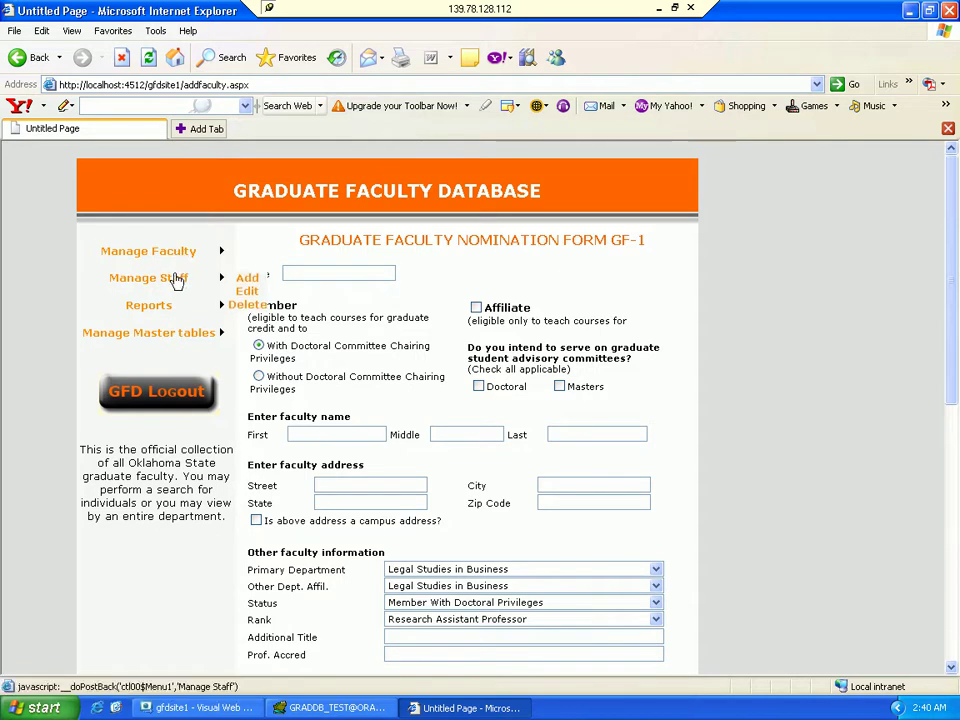
- Generate the faculty report by rank for Research Professor
{"action": "mouse_move", "coordinate": [166, 311]}
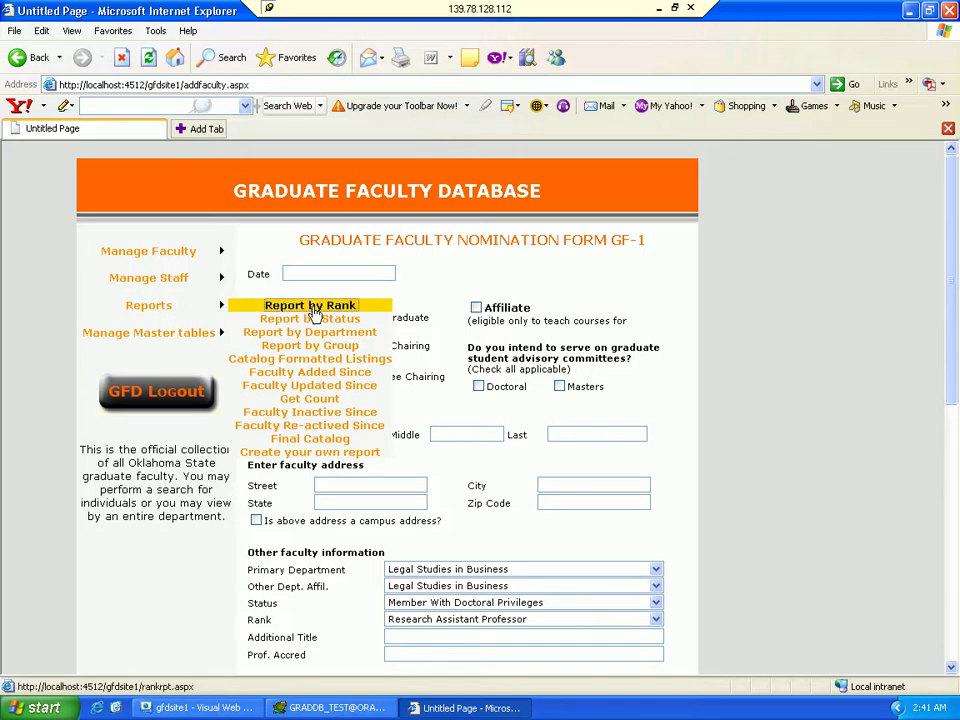
{"action": "left_click", "coordinate": [313, 311]}
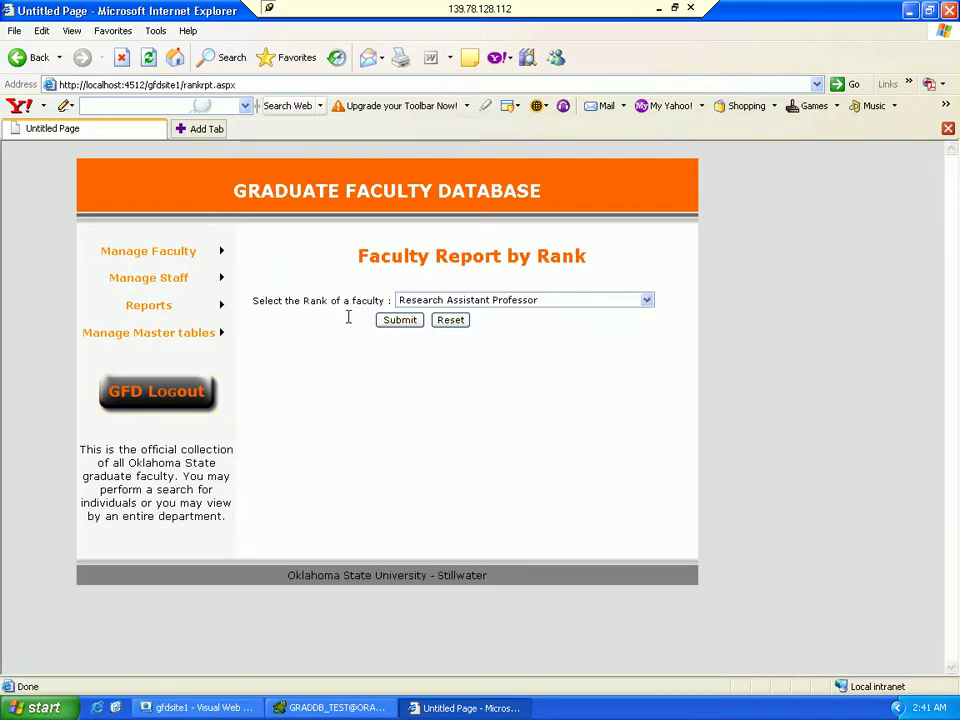
{"action": "left_click", "coordinate": [591, 300]}
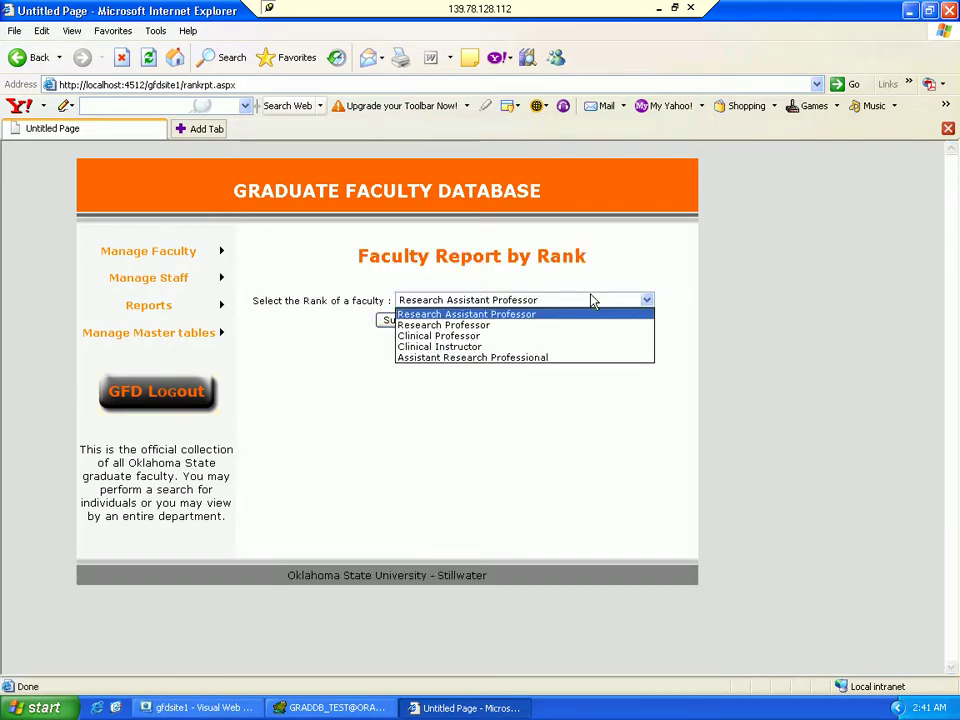
{"action": "left_click", "coordinate": [517, 333]}
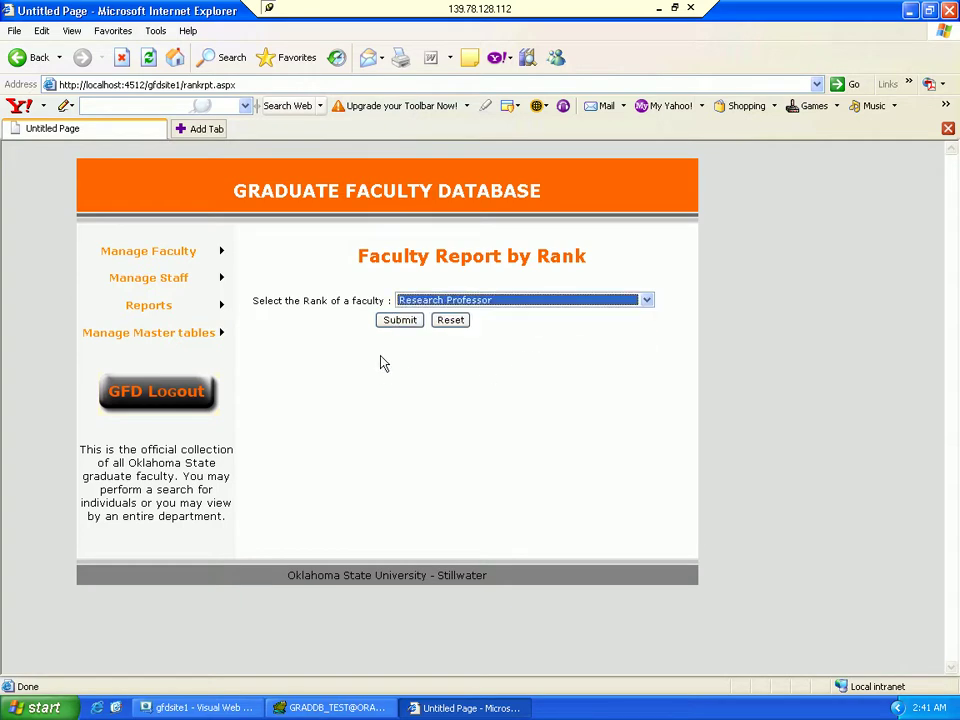
{"action": "left_click", "coordinate": [398, 322]}
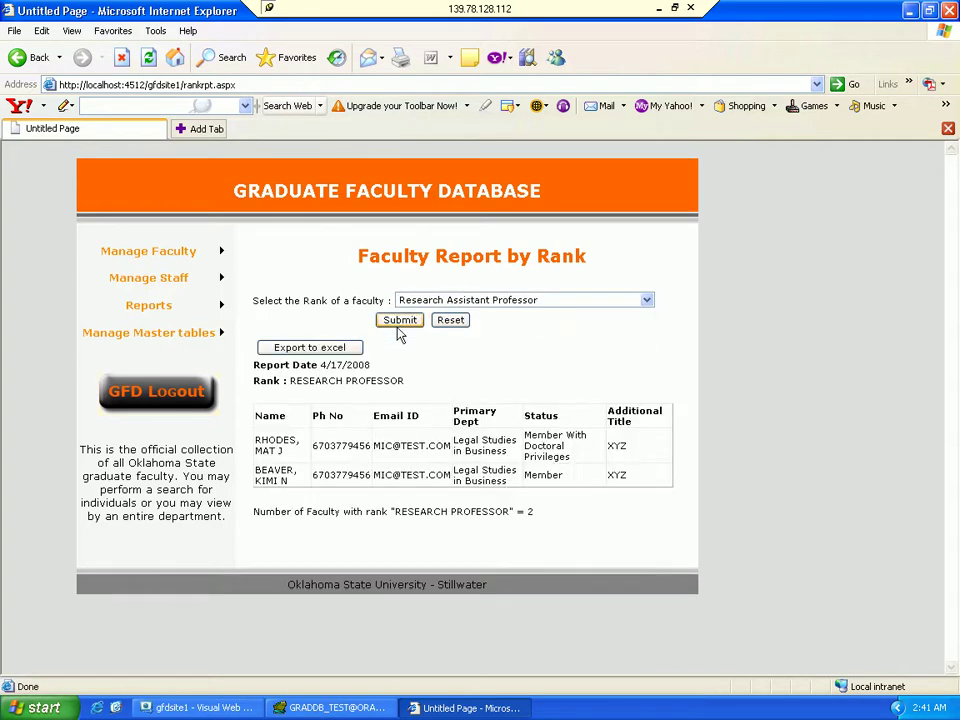
- Examine the rank report's faculty table, its Additional Title column and the faculty count line below it
{"action": "left_click_drag", "start_coordinate": [257, 414], "coordinate": [660, 485]}
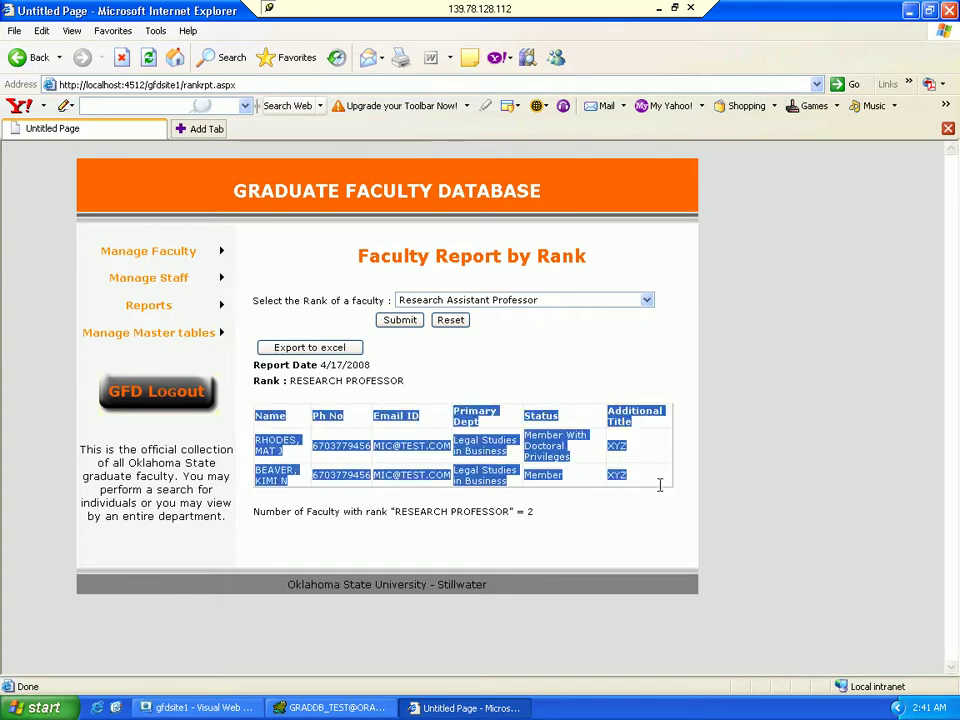
{"action": "left_click", "coordinate": [385, 422]}
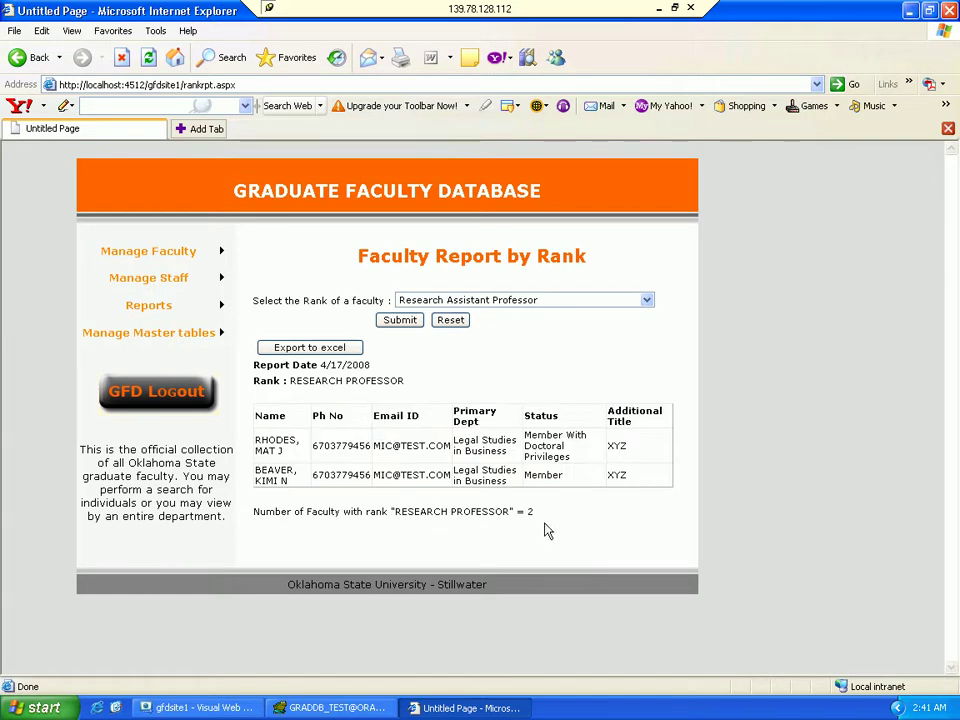
{"action": "left_click_drag", "start_coordinate": [607, 410], "coordinate": [653, 434]}
{"action": "left_click", "coordinate": [653, 506]}
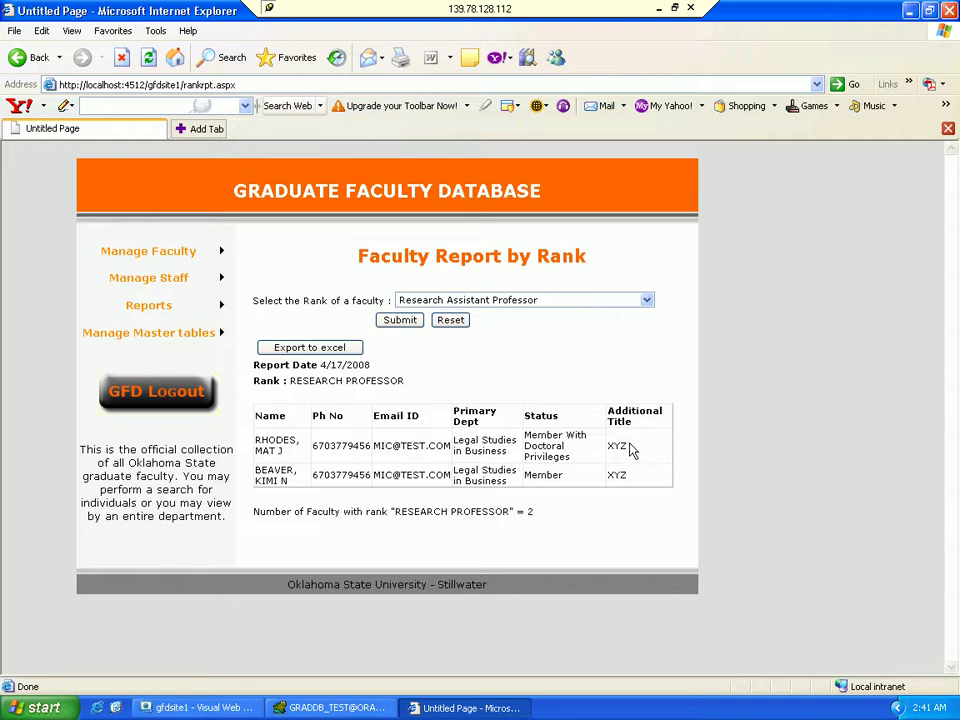
{"action": "left_click_drag", "start_coordinate": [610, 410], "coordinate": [647, 448]}
{"action": "left_click", "coordinate": [649, 454]}
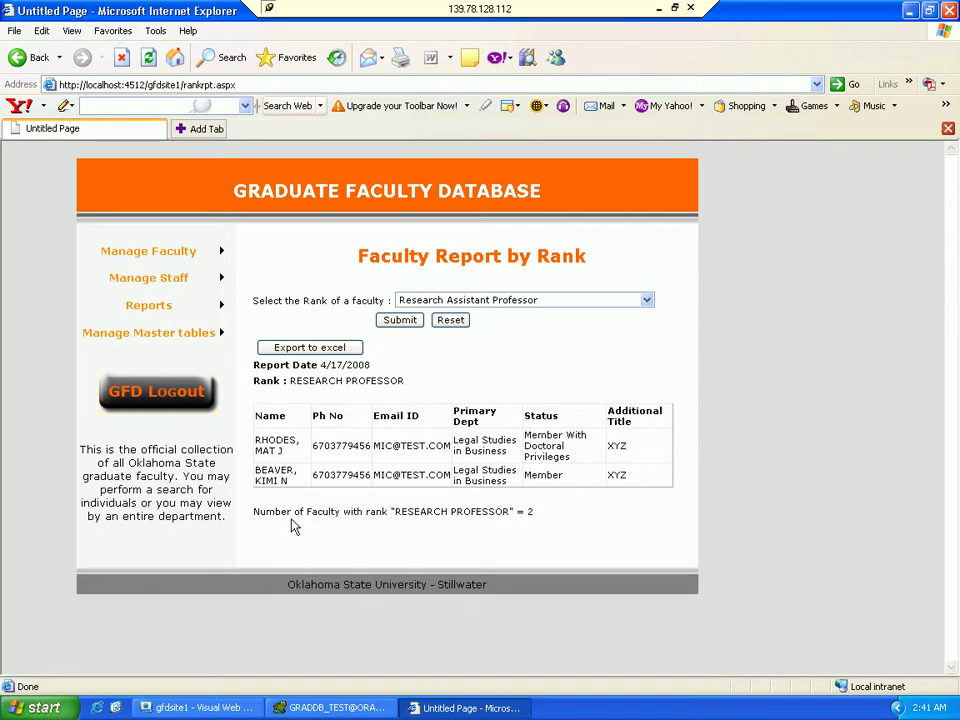
{"action": "left_click_drag", "start_coordinate": [255, 514], "coordinate": [548, 513]}
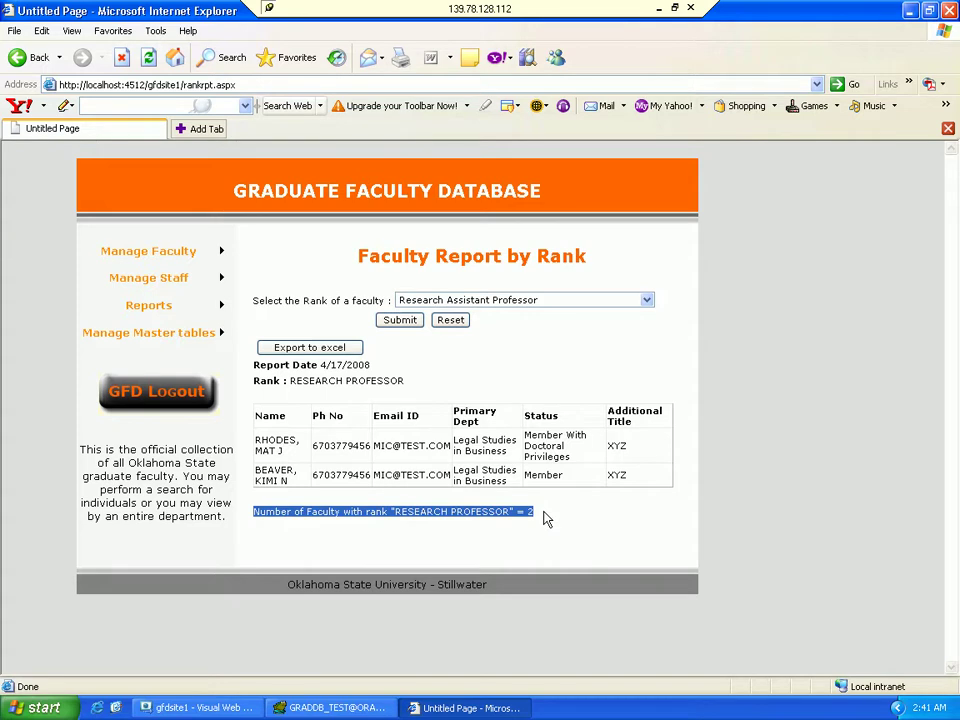
{"action": "left_click", "coordinate": [525, 511]}
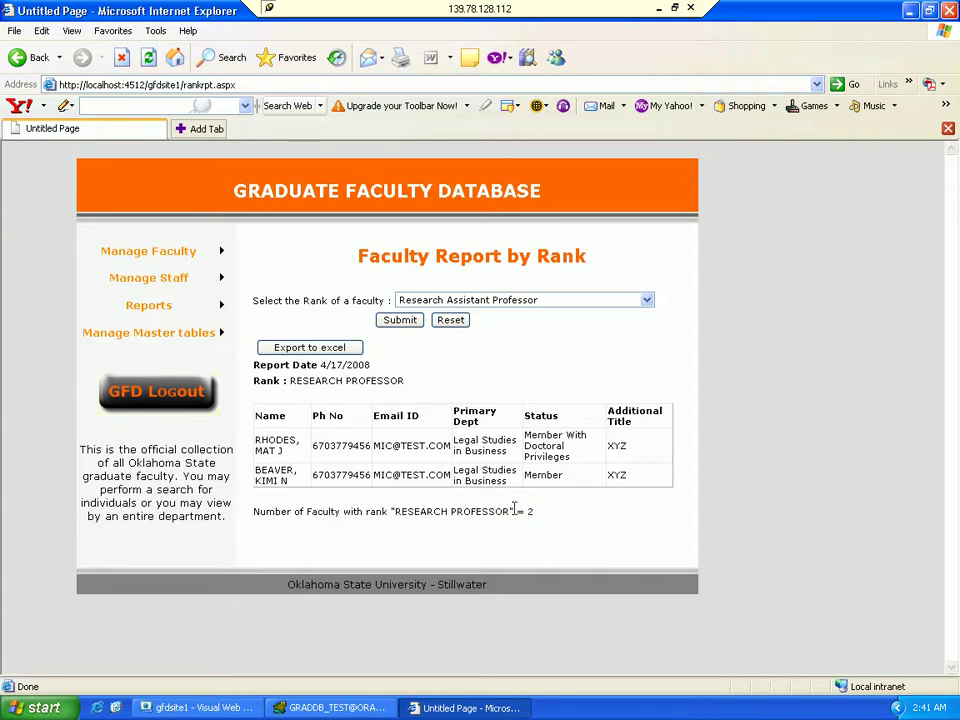
{"action": "left_click_drag", "start_coordinate": [513, 511], "coordinate": [548, 510]}
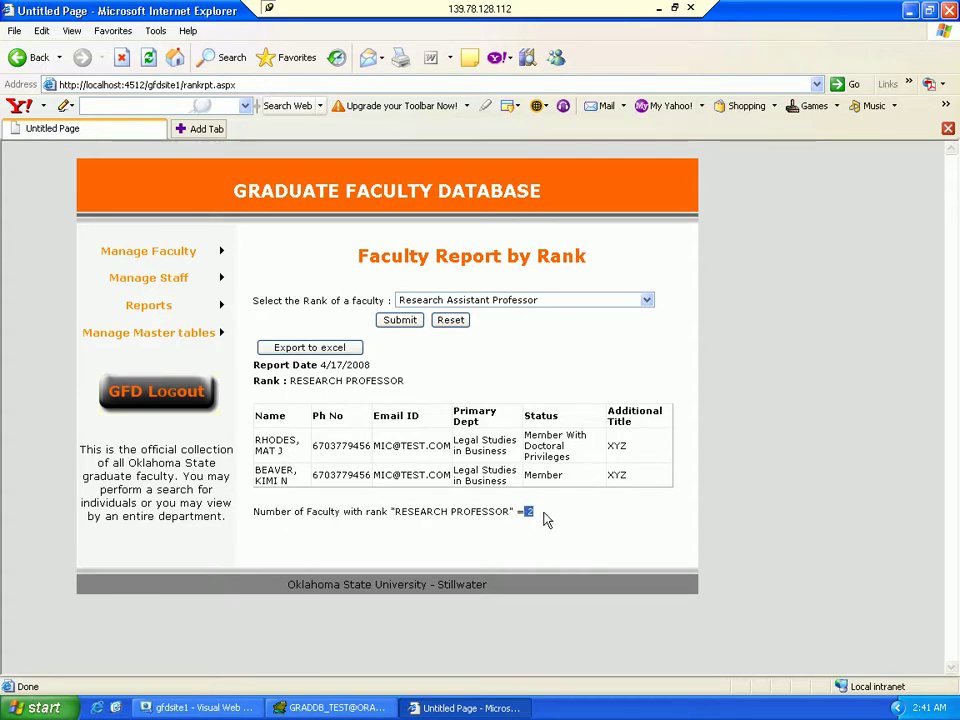
{"action": "left_click", "coordinate": [407, 366]}
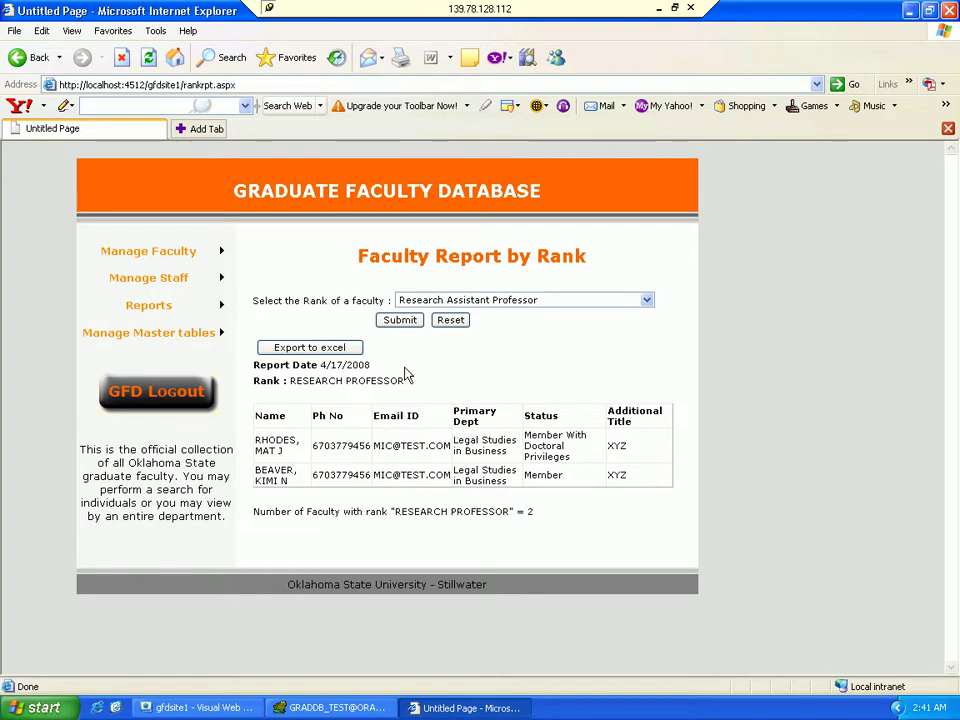
- Export the rank report to Excel, open export.xls to view it, and close the workbook
{"action": "left_click", "coordinate": [333, 350]}
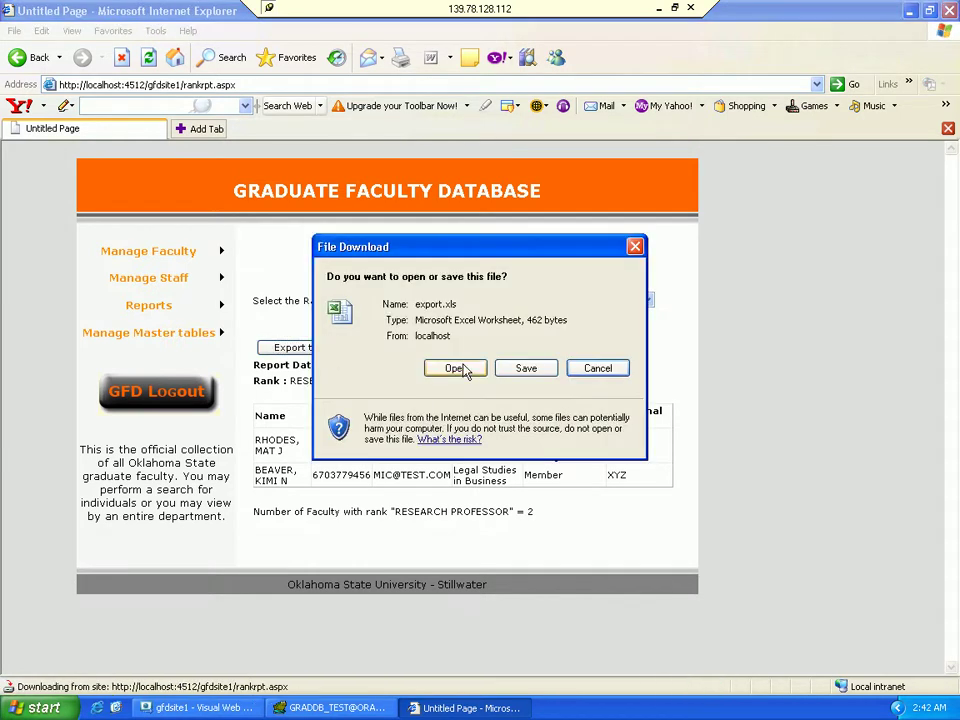
{"action": "left_click", "coordinate": [456, 369]}
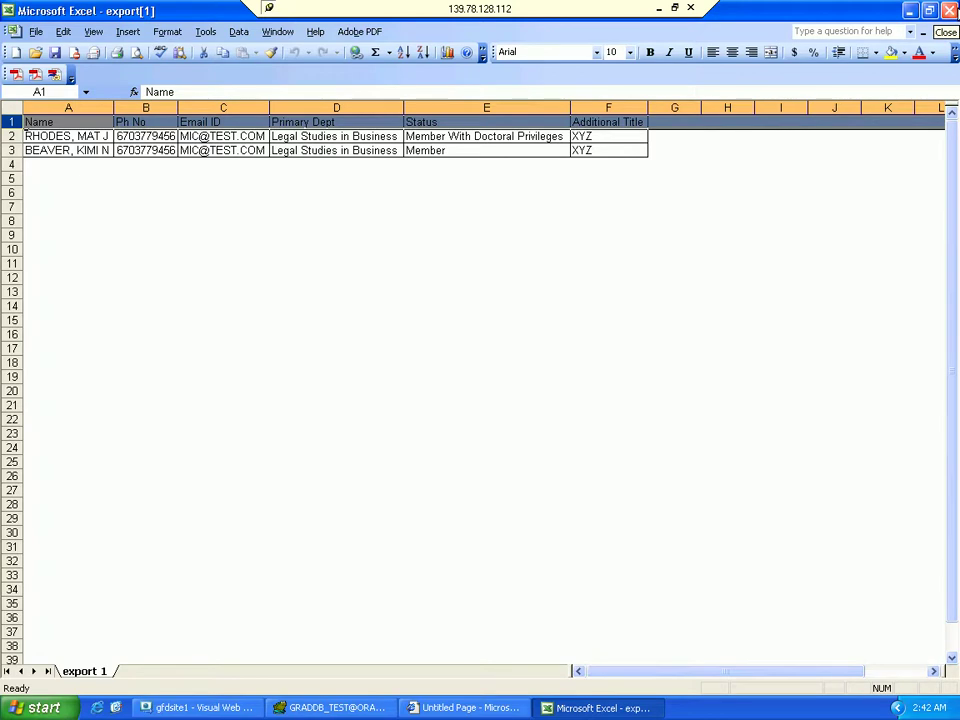
{"action": "left_click", "coordinate": [949, 10]}
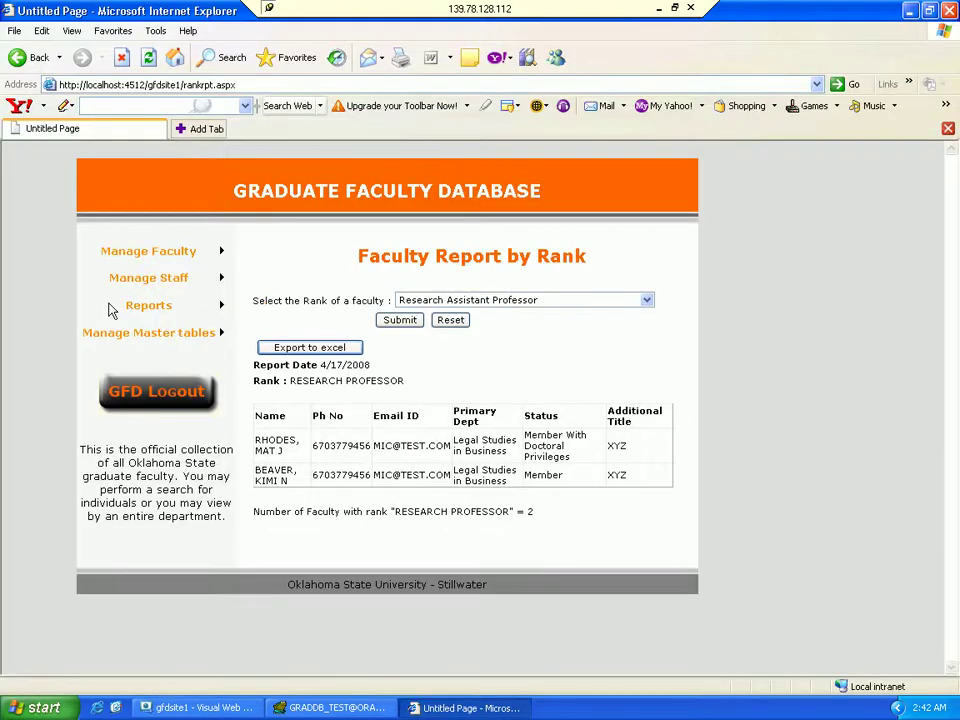
- Reset the rank report, then generate the faculty report by status for Temporary and check its result line
{"action": "mouse_move", "coordinate": [135, 304]}
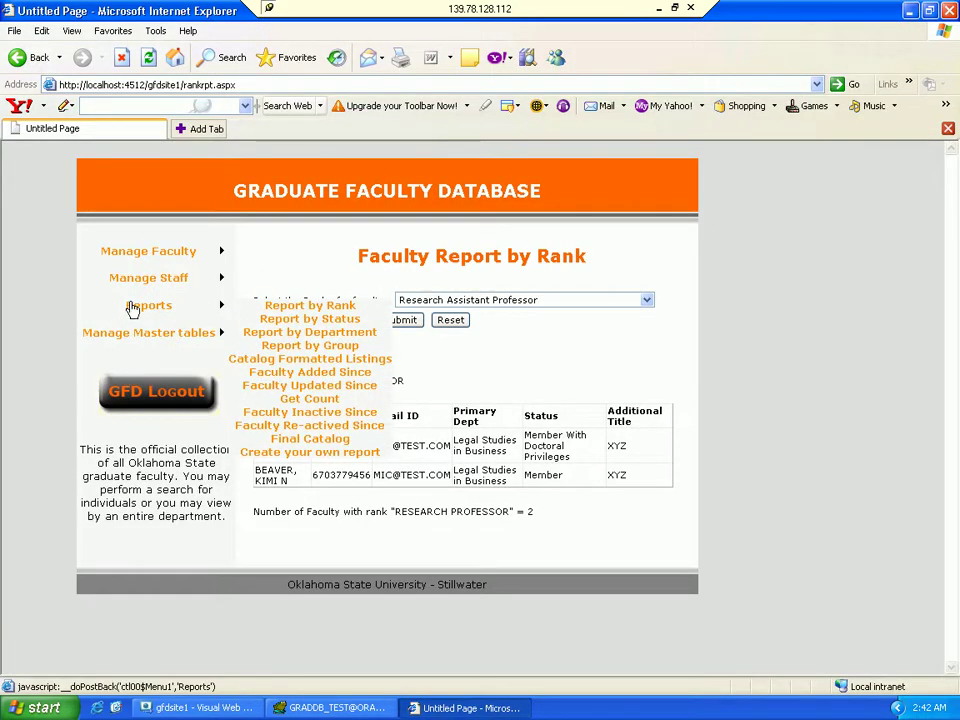
{"action": "left_click", "coordinate": [452, 321]}
{"action": "mouse_move", "coordinate": [135, 302]}
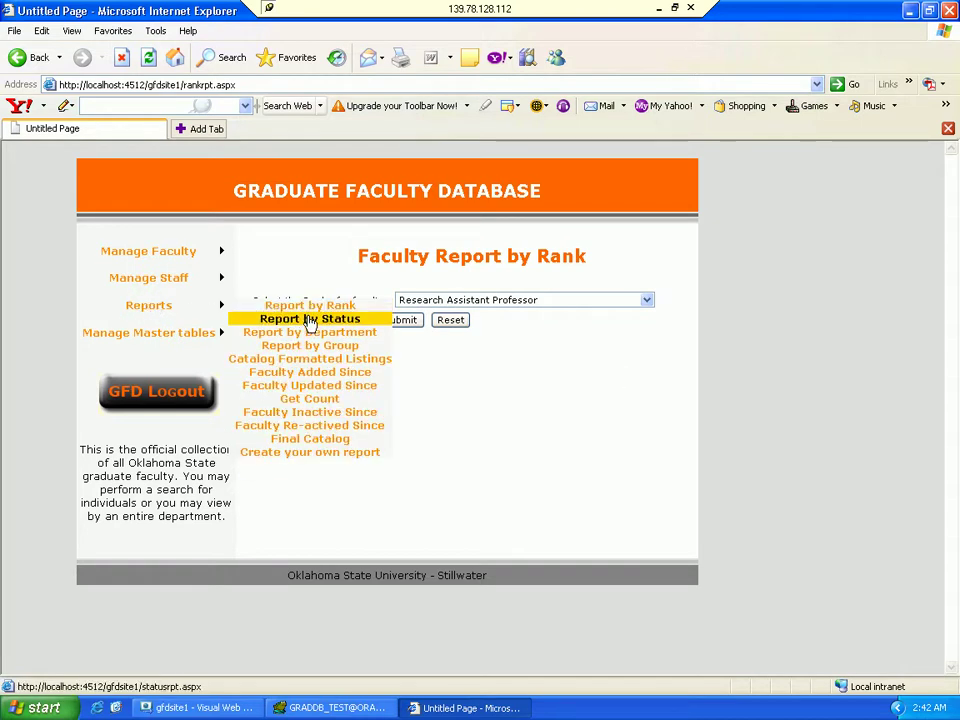
{"action": "left_click", "coordinate": [310, 320]}
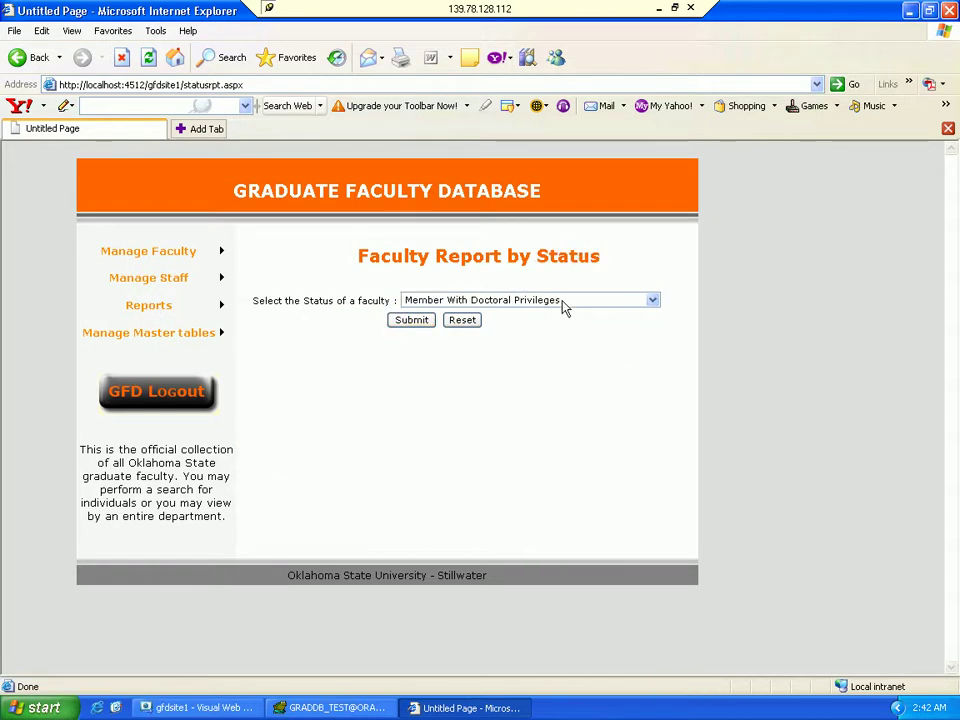
{"action": "left_click", "coordinate": [563, 301]}
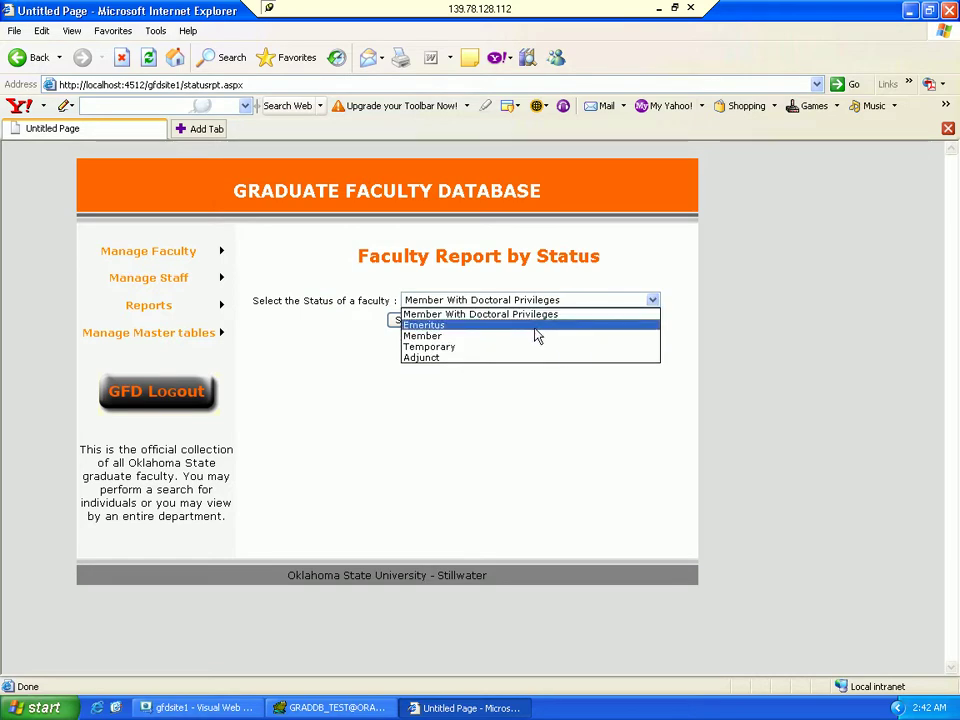
{"action": "left_click", "coordinate": [512, 349]}
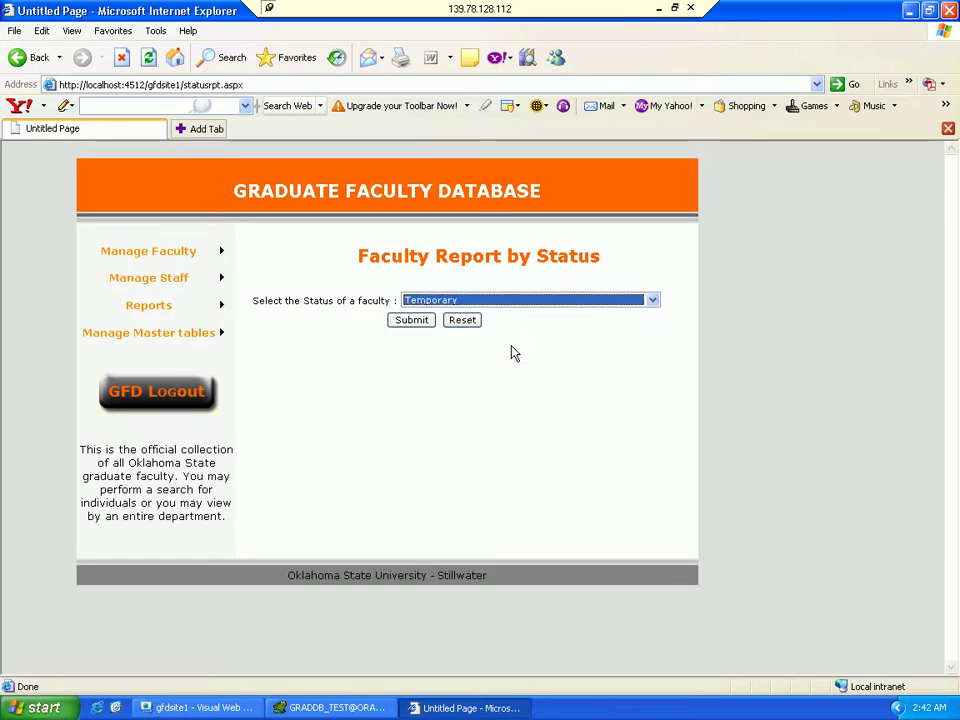
{"action": "left_click", "coordinate": [422, 324]}
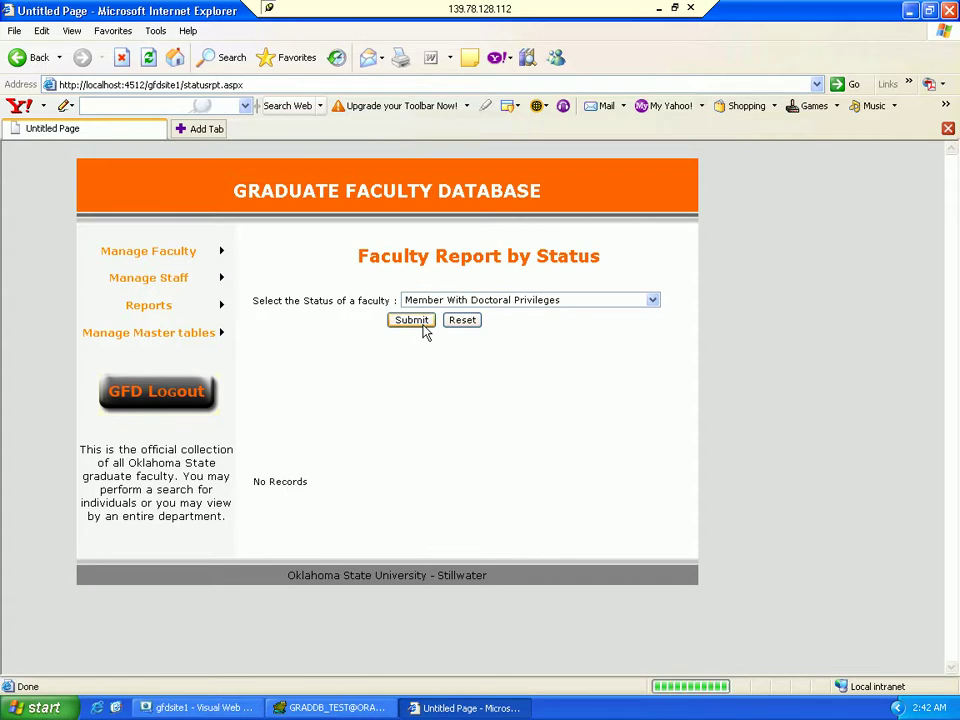
{"action": "left_click_drag", "start_coordinate": [311, 480], "coordinate": [345, 446]}
{"action": "left_click", "coordinate": [360, 446]}
- Generate the faculty report by status for Member and highlight the faculty count line below the table
{"action": "left_click", "coordinate": [563, 302]}
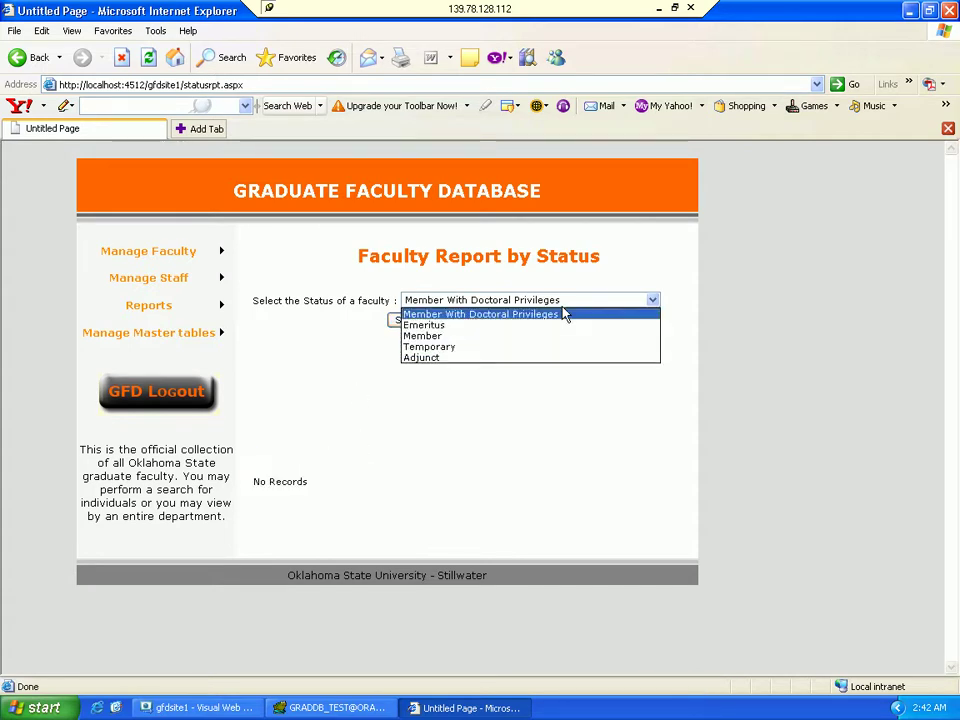
{"action": "left_click", "coordinate": [469, 336]}
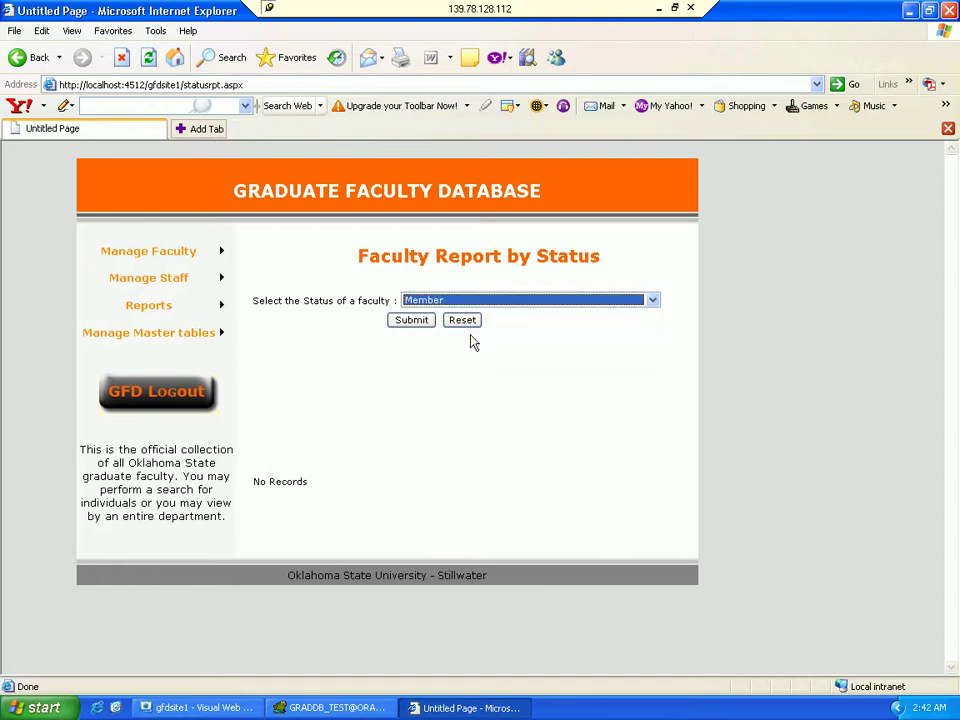
{"action": "left_click", "coordinate": [410, 325]}
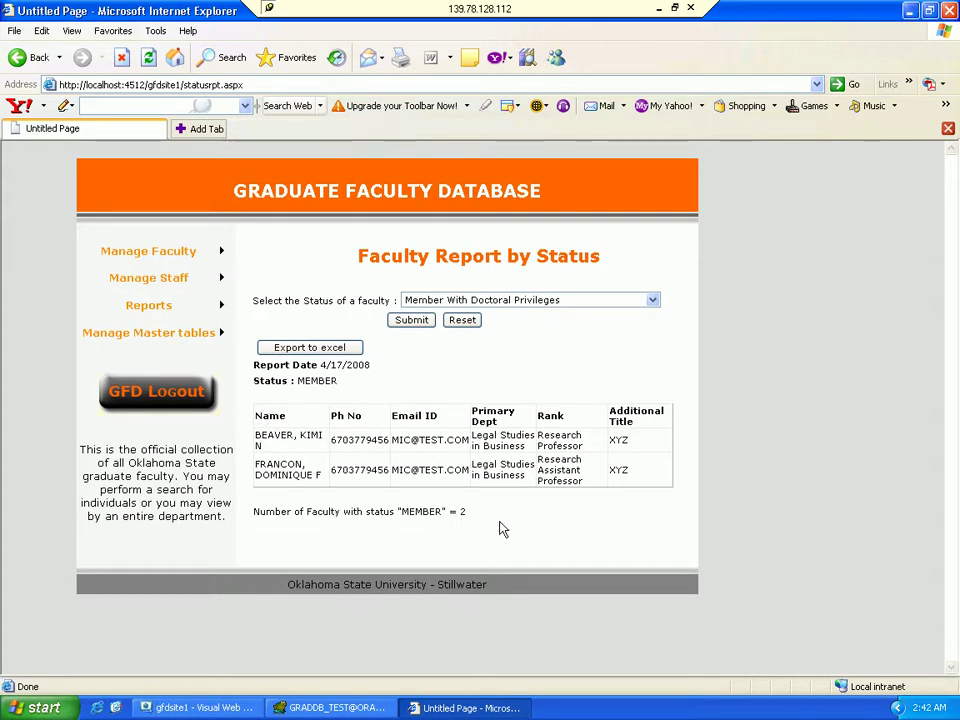
{"action": "left_click_drag", "start_coordinate": [468, 513], "coordinate": [259, 521]}
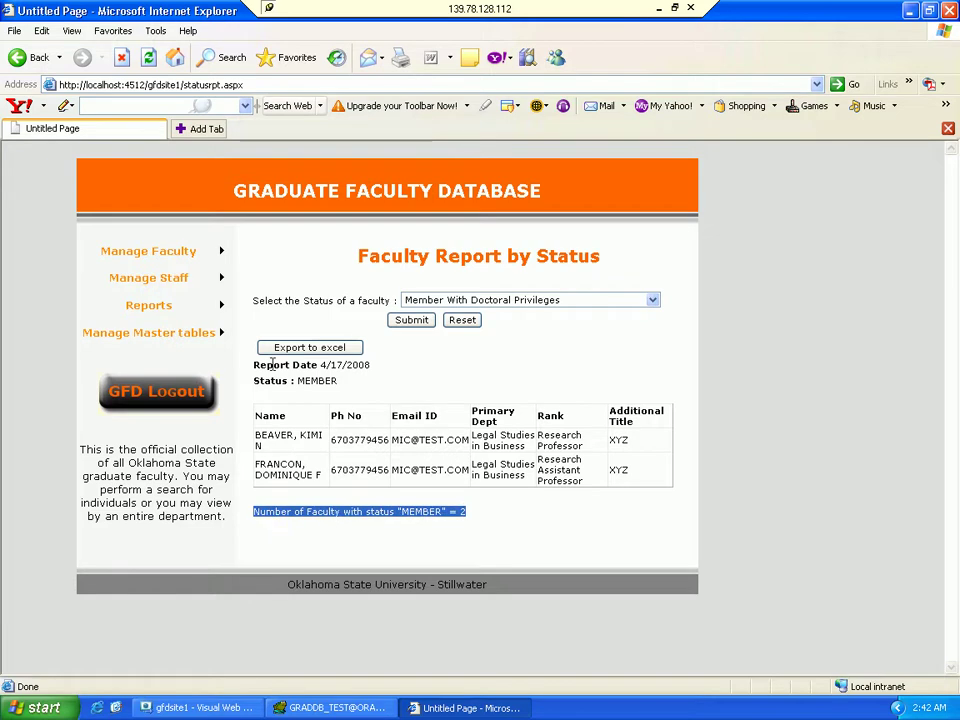
- Export the status report to Excel, open export.xls to view it, and close the workbook
{"action": "left_click", "coordinate": [313, 349]}
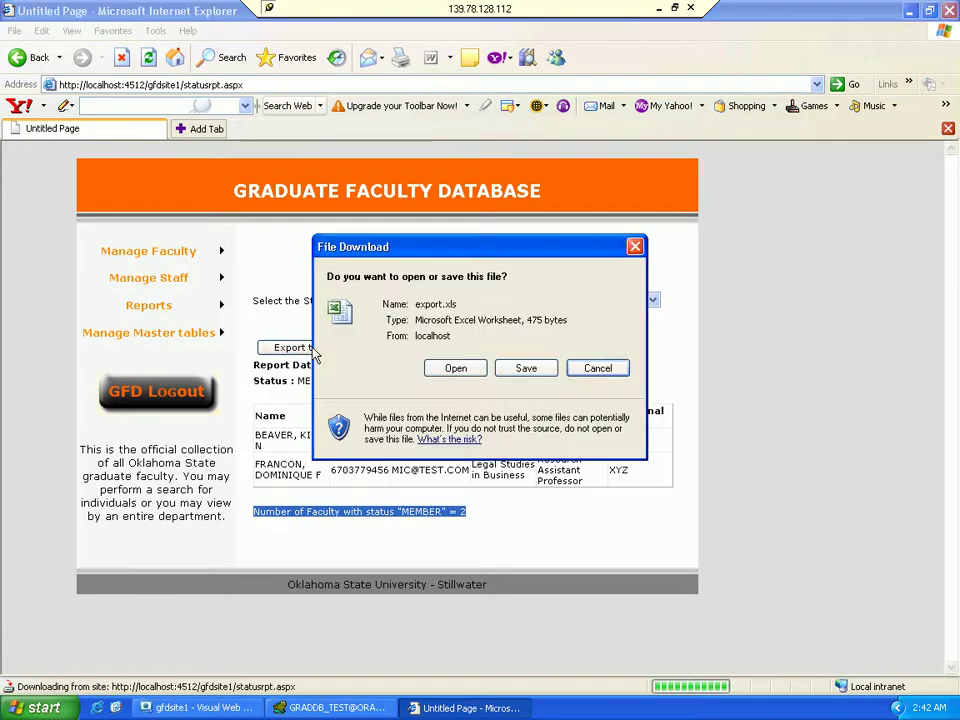
{"action": "left_click", "coordinate": [456, 368]}
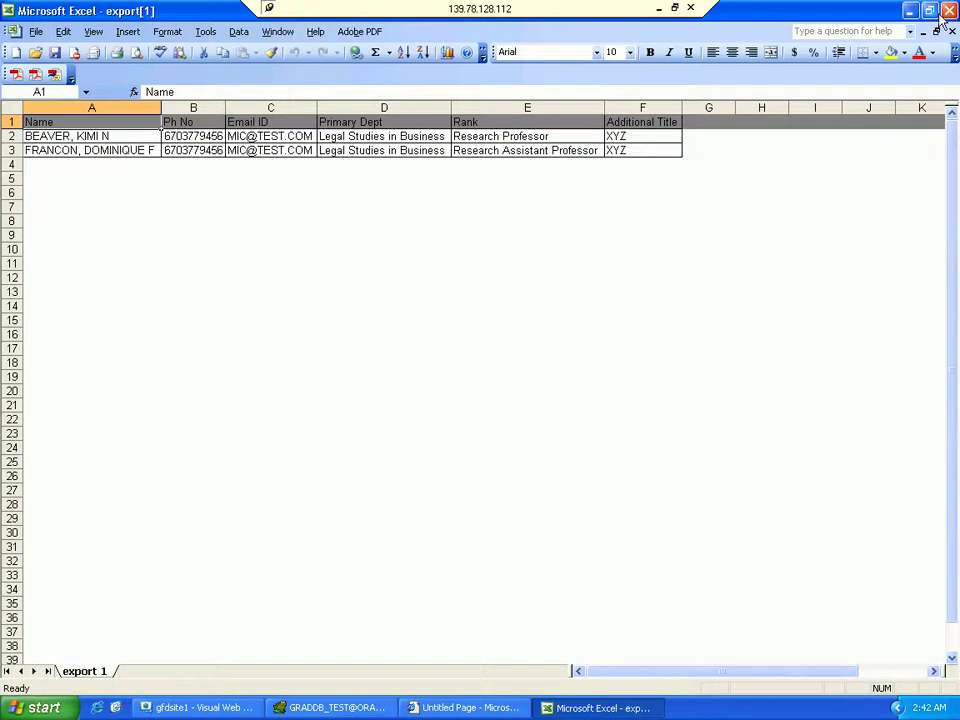
{"action": "left_click", "coordinate": [949, 10]}
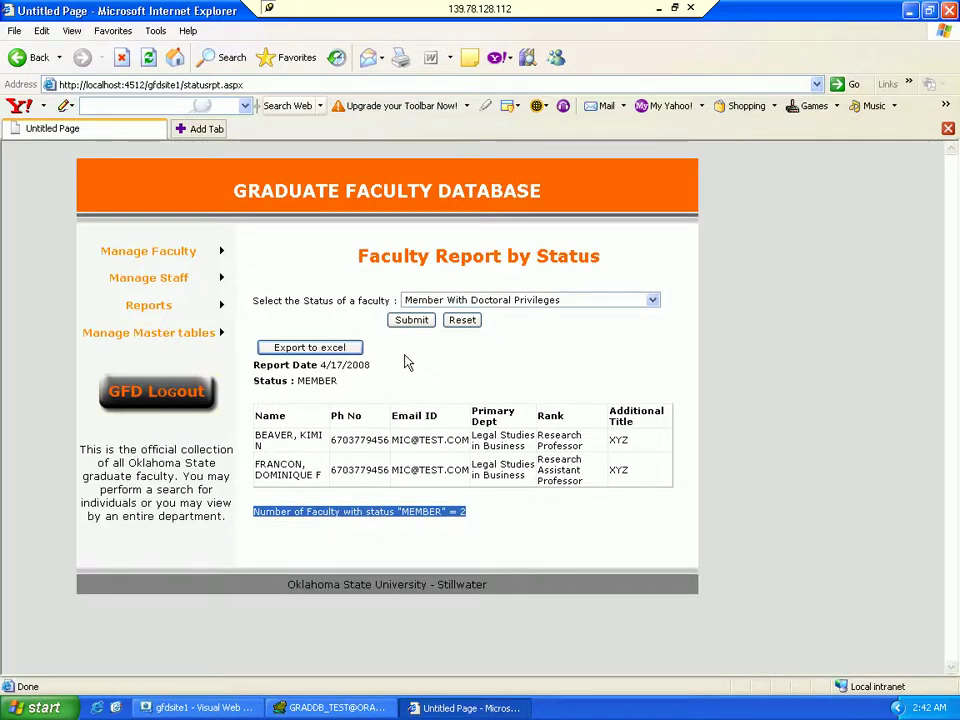
- Copy the full web address of the status report page
{"action": "left_click", "coordinate": [236, 84]}
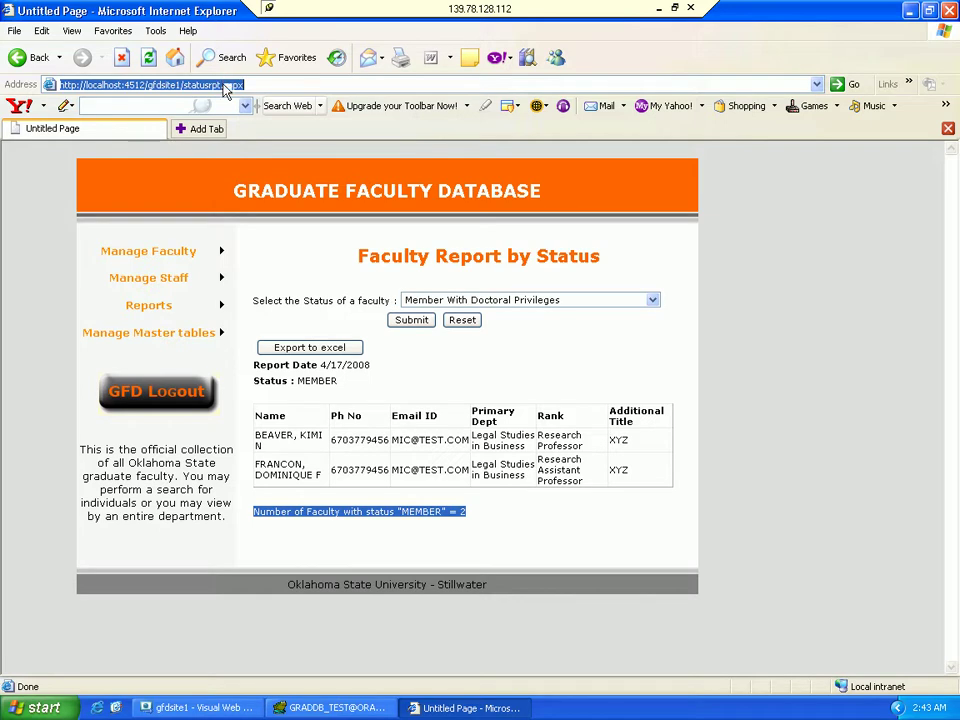
{"action": "right_click", "coordinate": [222, 88]}
{"action": "left_click", "coordinate": [246, 128]}
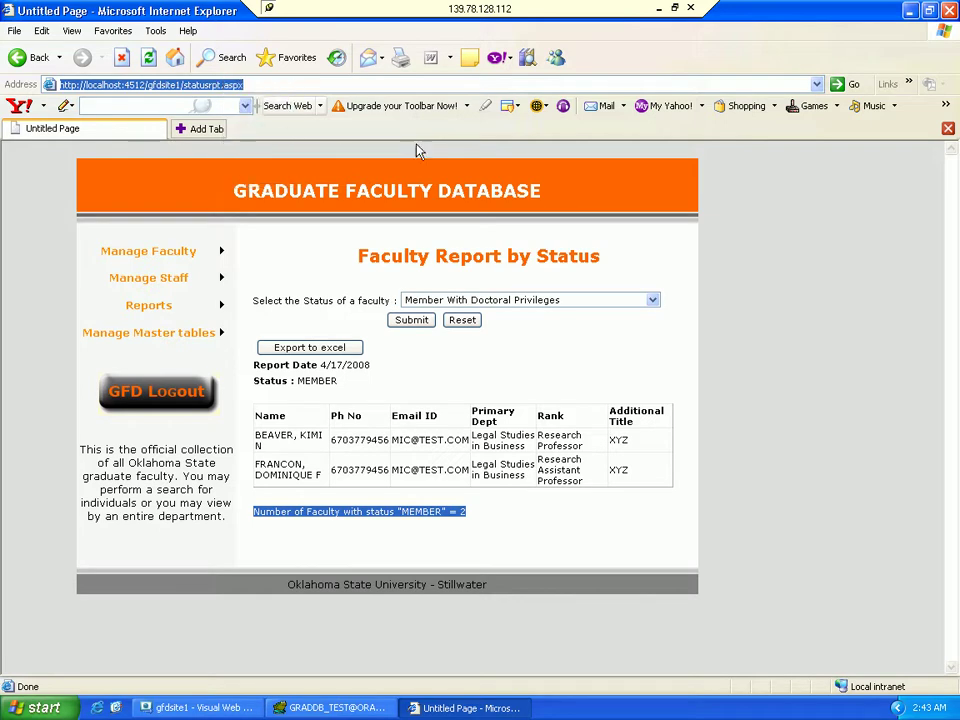
- Log out of the faculty database, allow its browser window to close, and minimise the Visual Web Developer window
{"action": "left_click", "coordinate": [162, 392]}
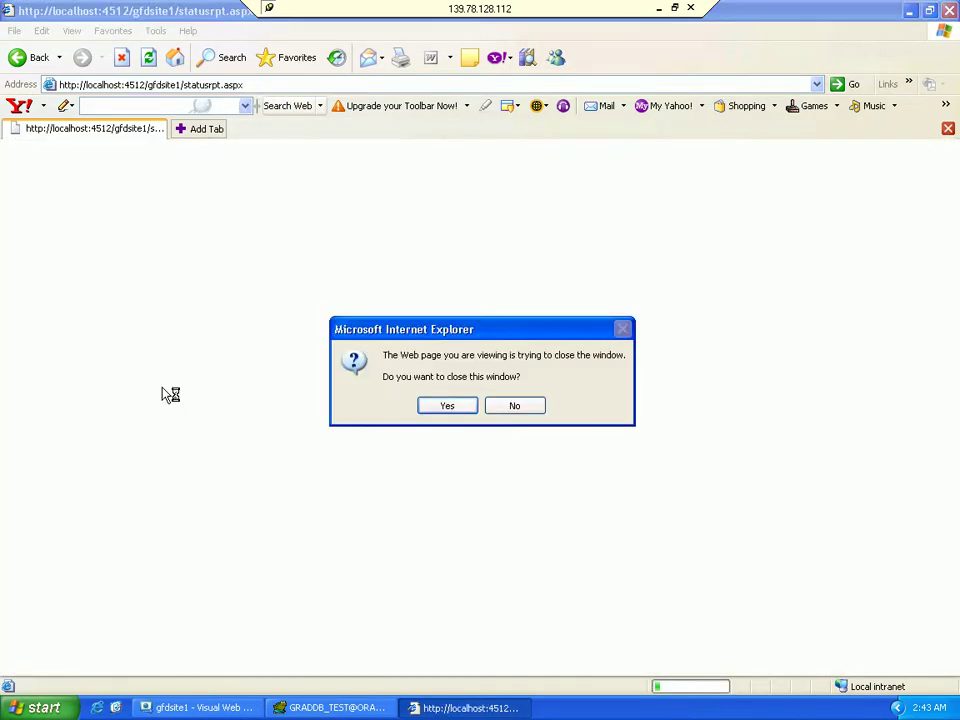
{"action": "left_click", "coordinate": [452, 405]}
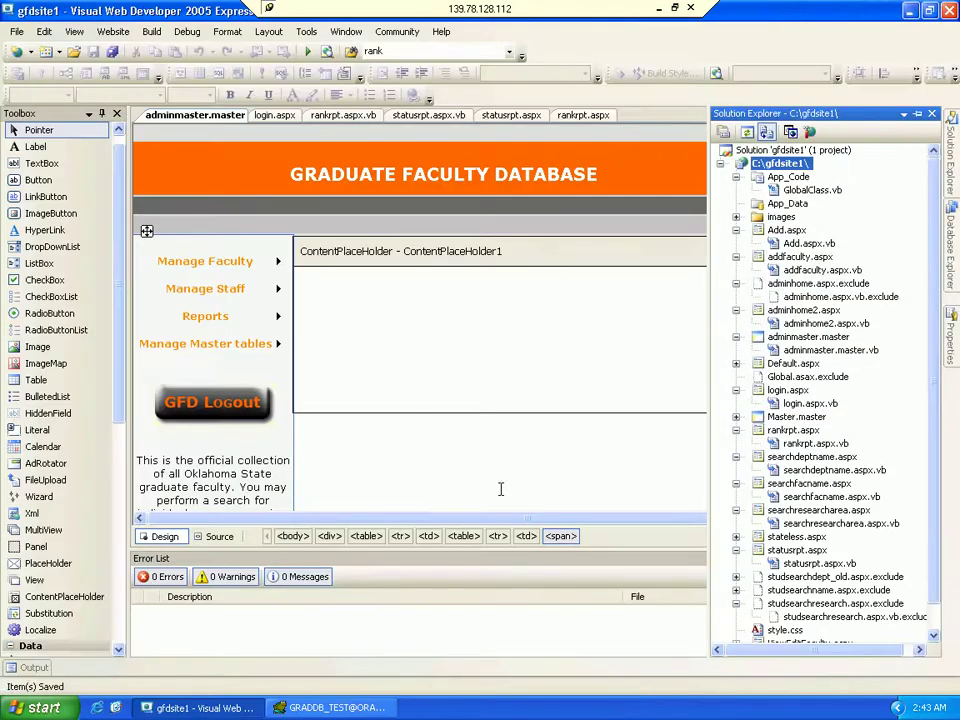
{"action": "left_click", "coordinate": [910, 10]}
{"action": "left_click", "coordinate": [910, 10]}
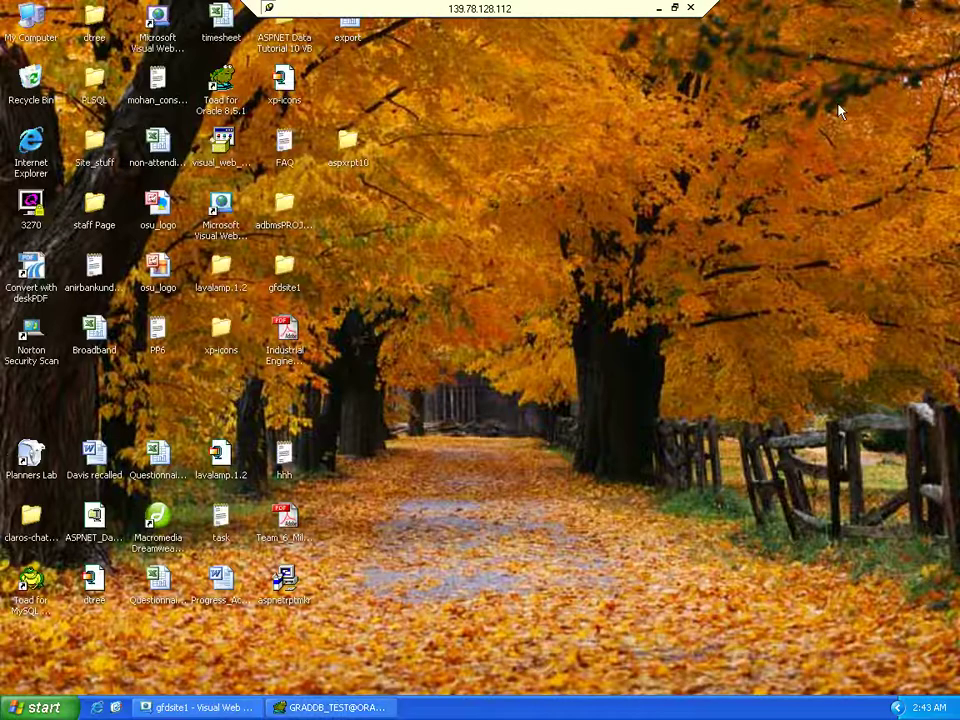
{"action": "double_click", "coordinate": [30, 140]}
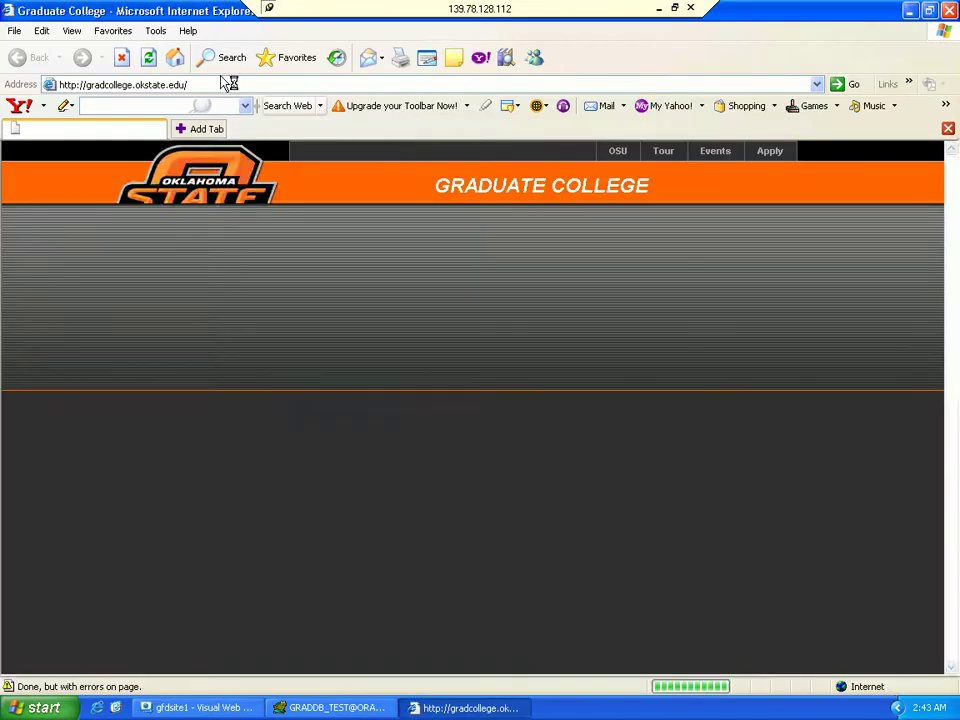
{"action": "key", "text": "ctrl+v"}
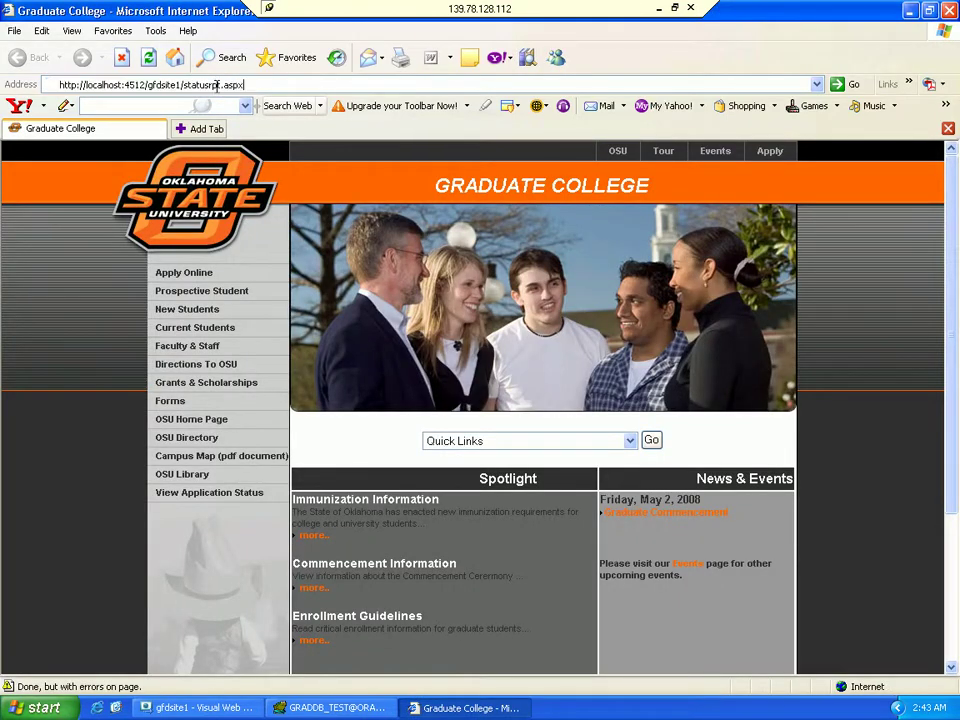
{"action": "key", "text": "Return"}
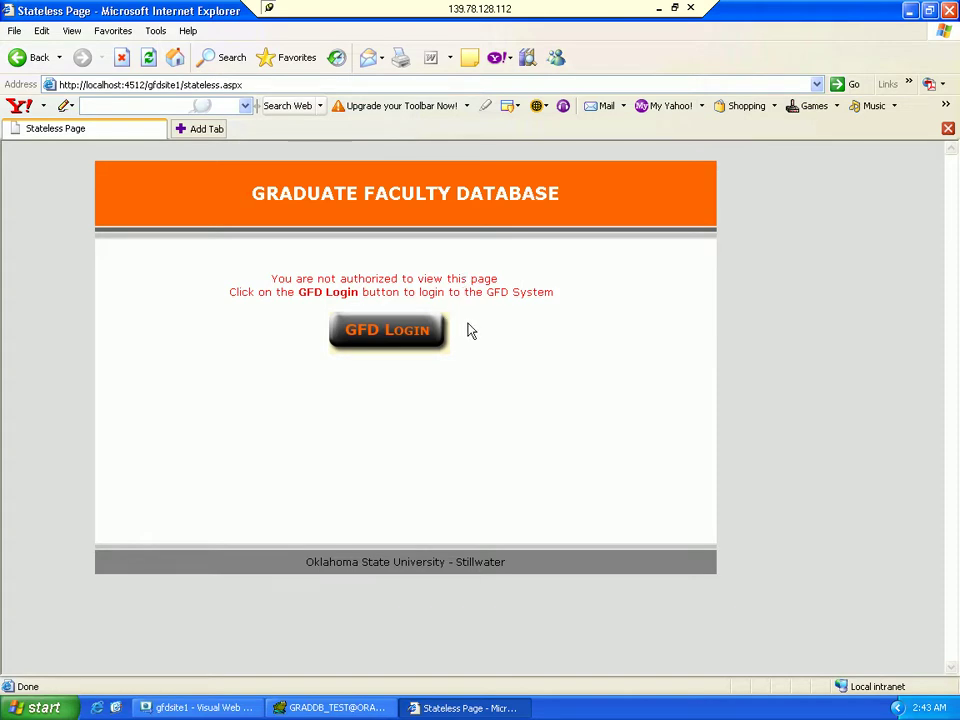
{"action": "left_click", "coordinate": [660, 11]}
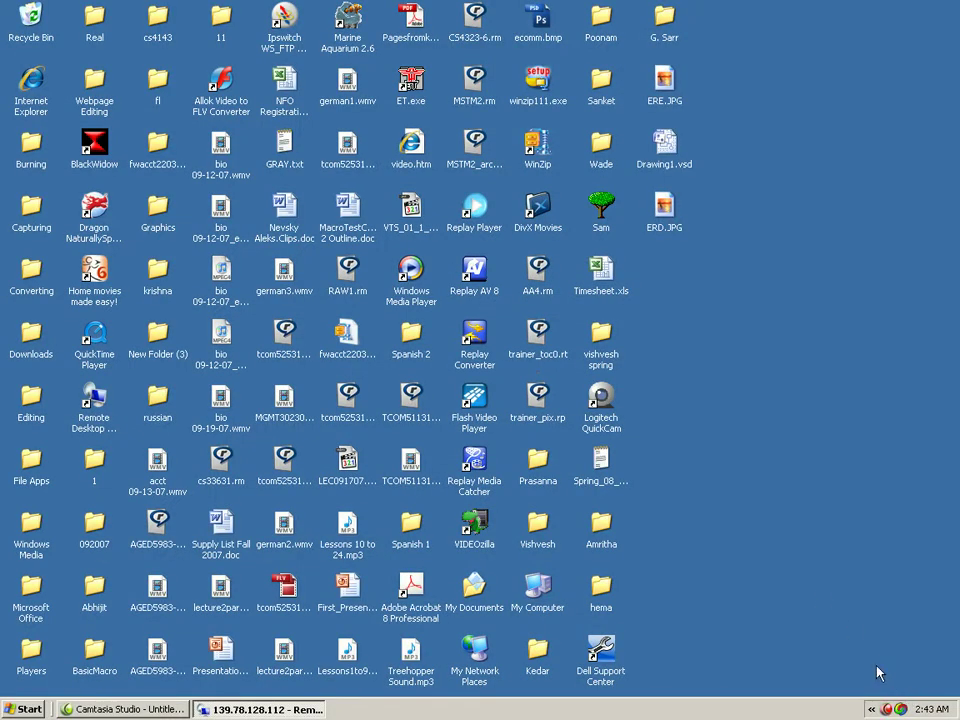
{"action": "right_click", "coordinate": [886, 709]}
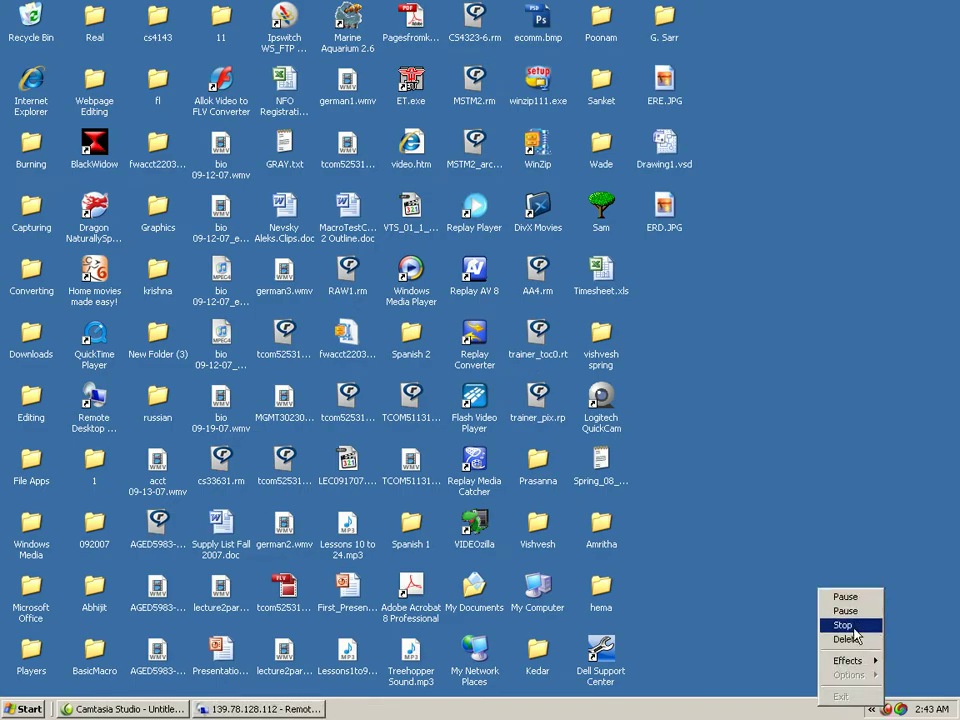